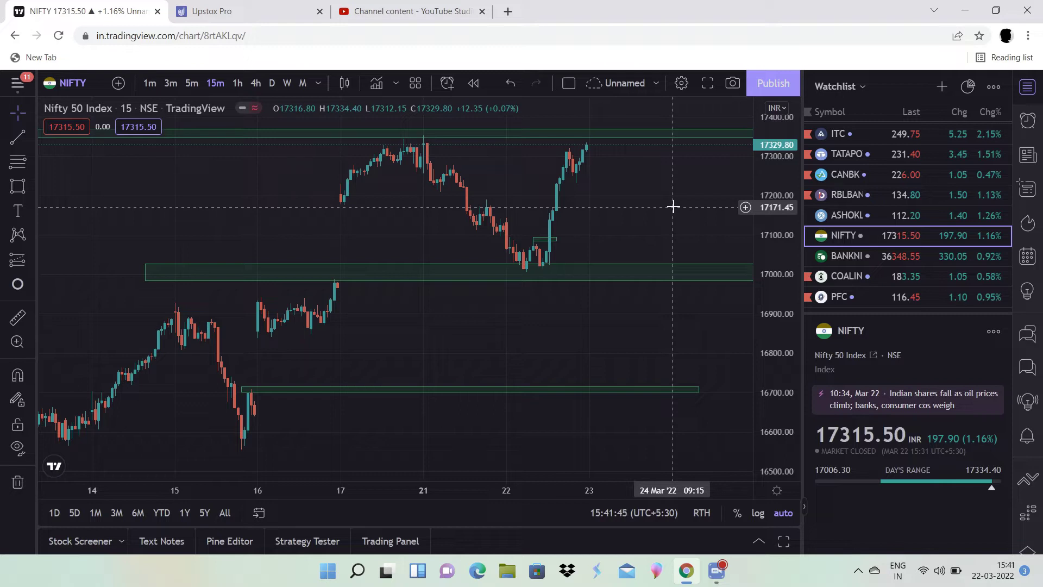
Draw a descending trend line on the 5-minute NIFTY chart from the 21 Mar high to near 22 Mar.
{"action": "left_click", "coordinate": [191, 82]}
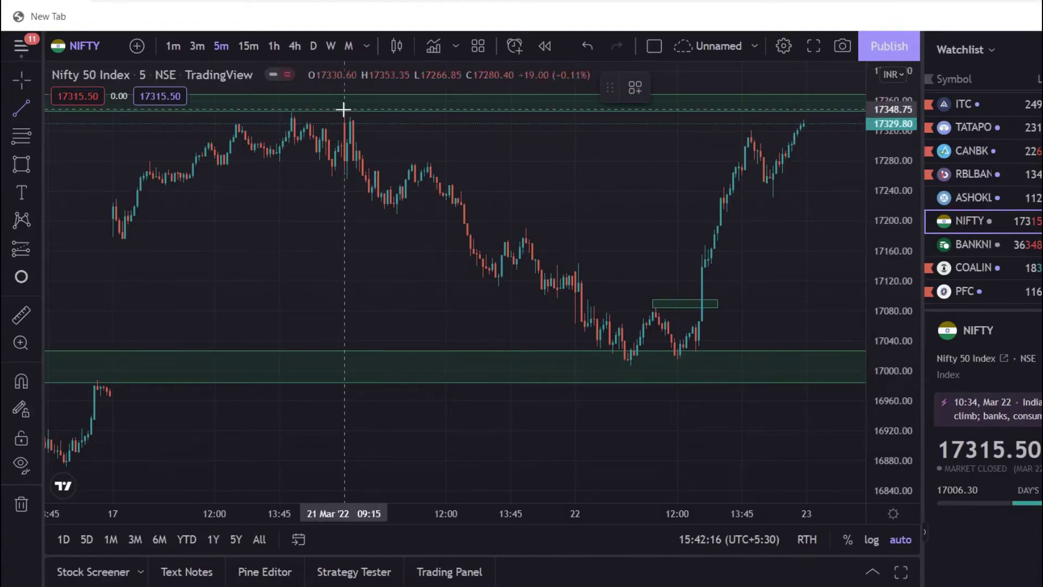
{"action": "left_click", "coordinate": [299, 140]}
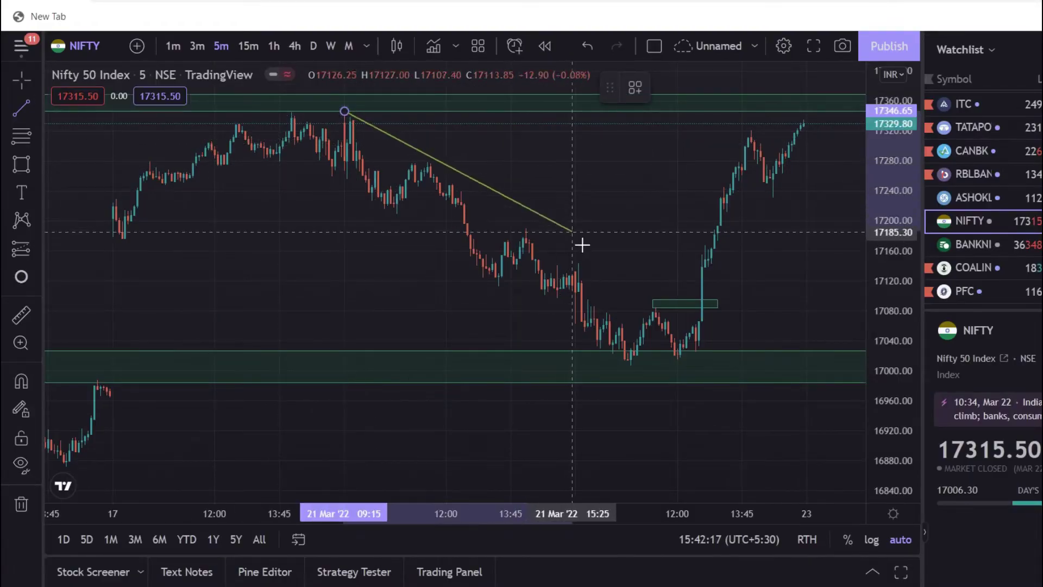
{"action": "left_click", "coordinate": [607, 278]}
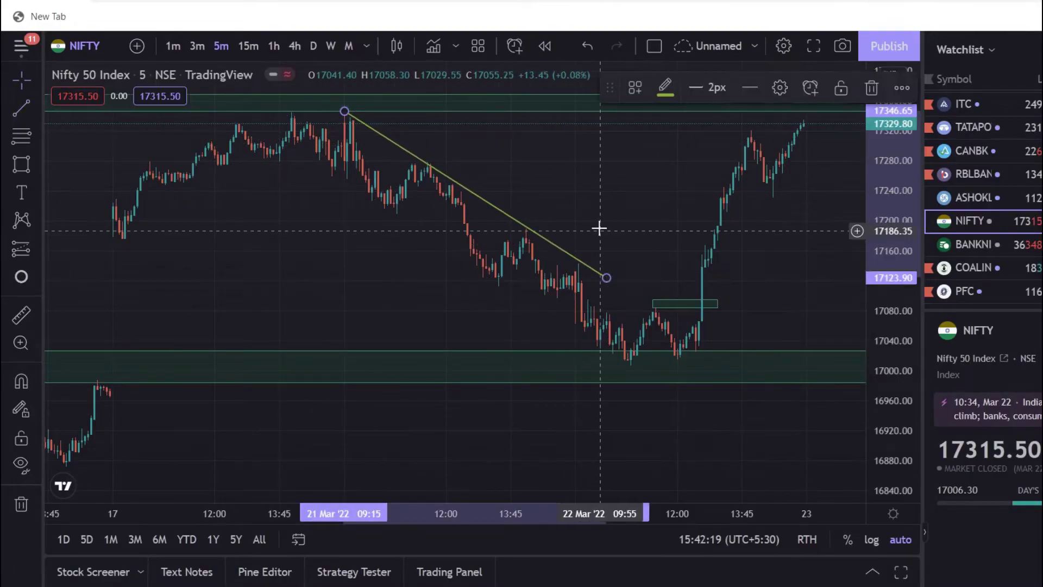
Draw a lower trend line from the 17 Mar low to near 22 Mar, closing the triangle, and pan toward 22 Mar.
{"action": "left_click", "coordinate": [17, 112]}
{"action": "left_click", "coordinate": [116, 240]}
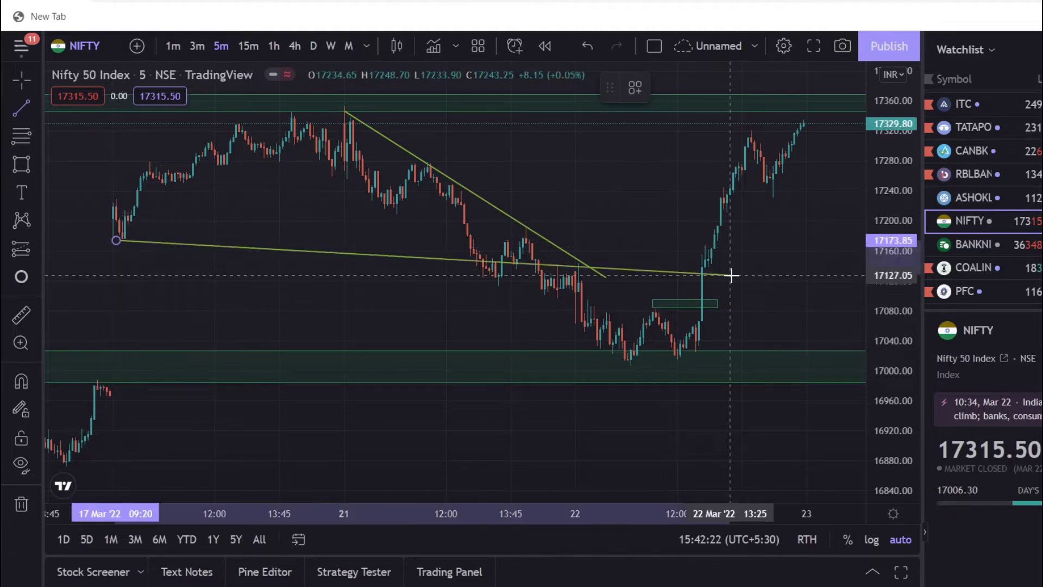
{"action": "left_click", "coordinate": [607, 295]}
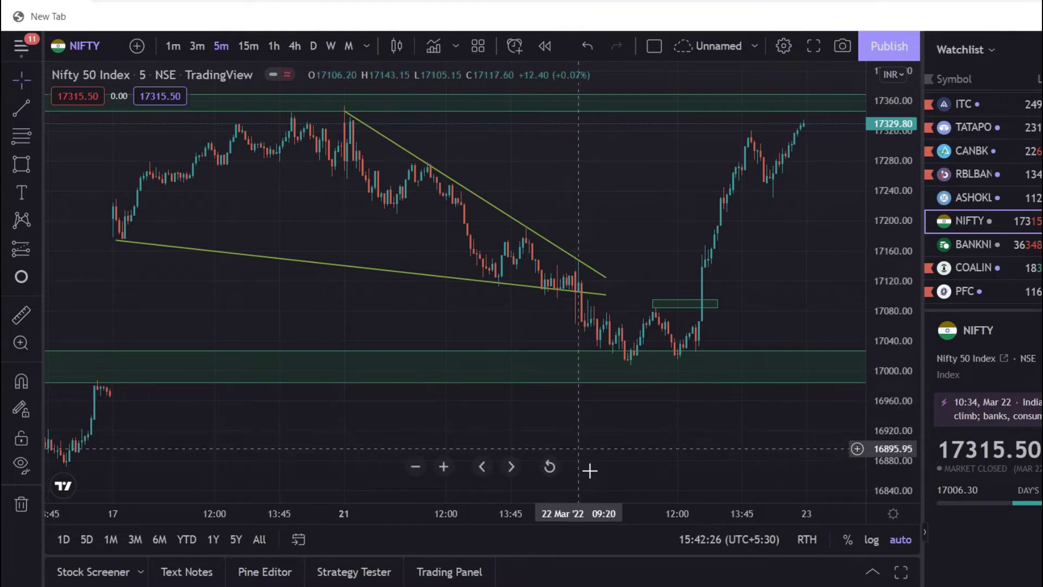
{"action": "left_click_drag", "start_coordinate": [596, 415], "coordinate": [585, 415]}
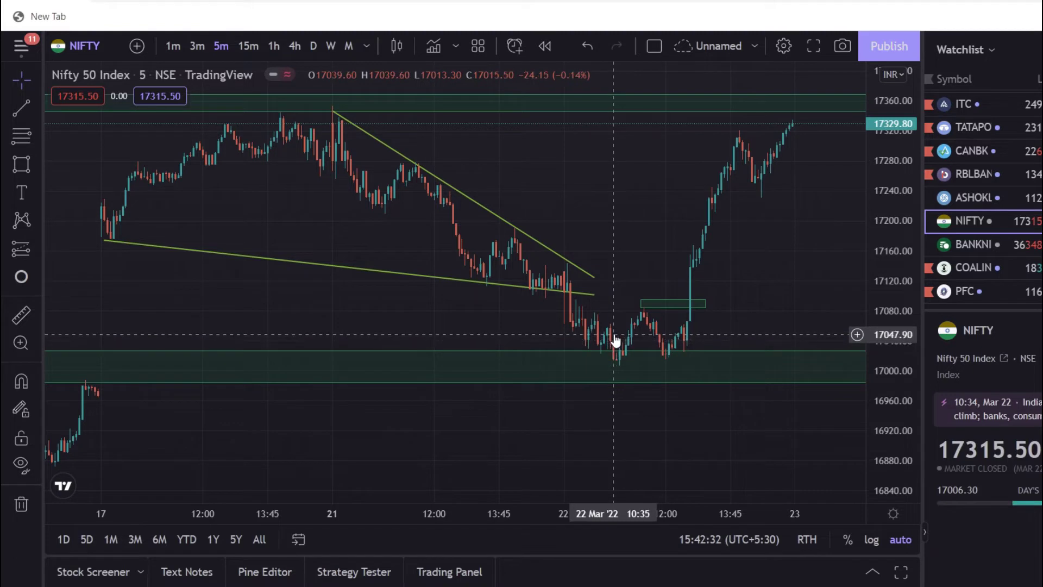
{"action": "left_click_drag", "start_coordinate": [628, 235], "coordinate": [585, 229]}
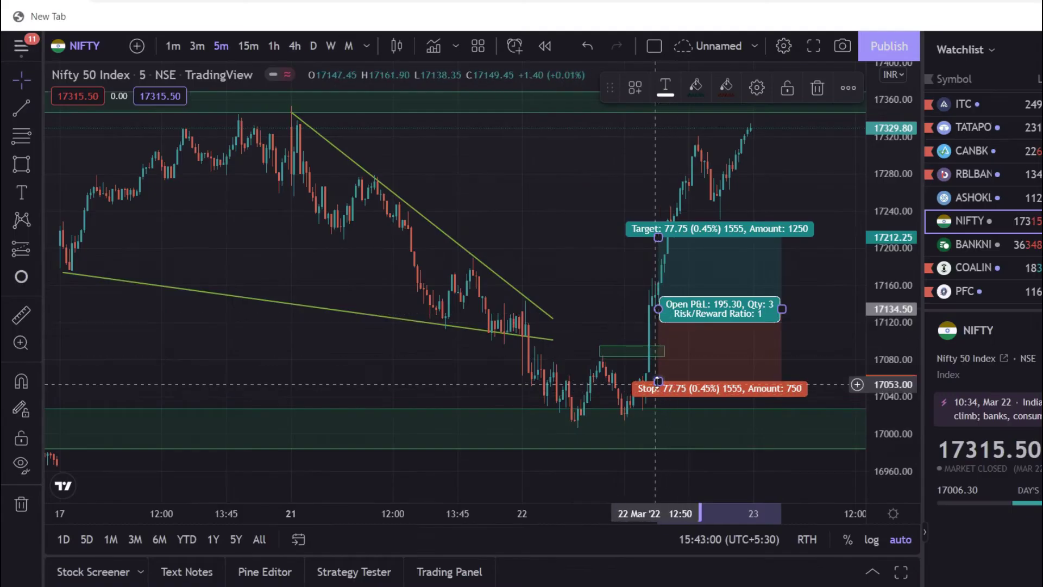
Raise the long position's stop level to 17066.45.
{"action": "left_click_drag", "start_coordinate": [674, 388], "coordinate": [674, 371]}
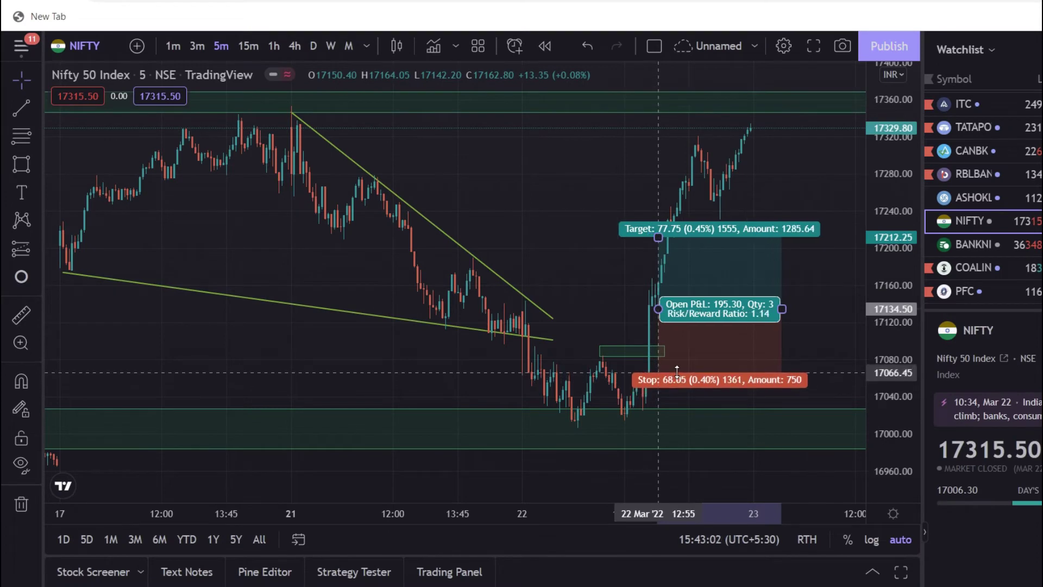
{"action": "left_click", "coordinate": [639, 303]}
{"action": "left_click", "coordinate": [662, 287]}
Raise the long position's target to 17278.20, giving a 2.09 risk/reward ratio.
{"action": "left_click_drag", "start_coordinate": [667, 237], "coordinate": [668, 172]}
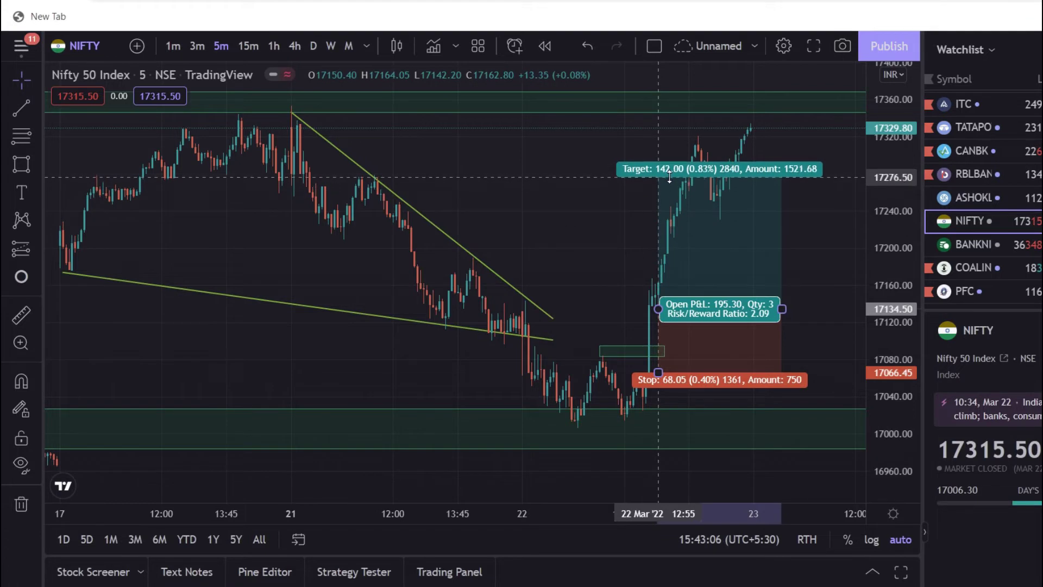
{"action": "left_click", "coordinate": [635, 191]}
{"action": "scroll", "coordinate": [610, 209], "scroll_direction": "up", "scroll_amount": 2}
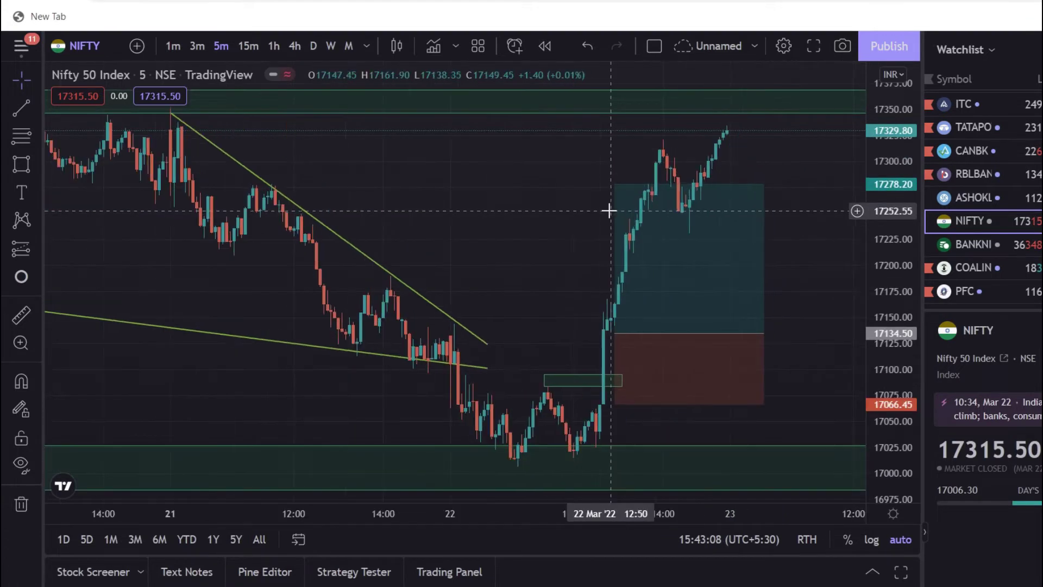
{"action": "left_click", "coordinate": [676, 248]}
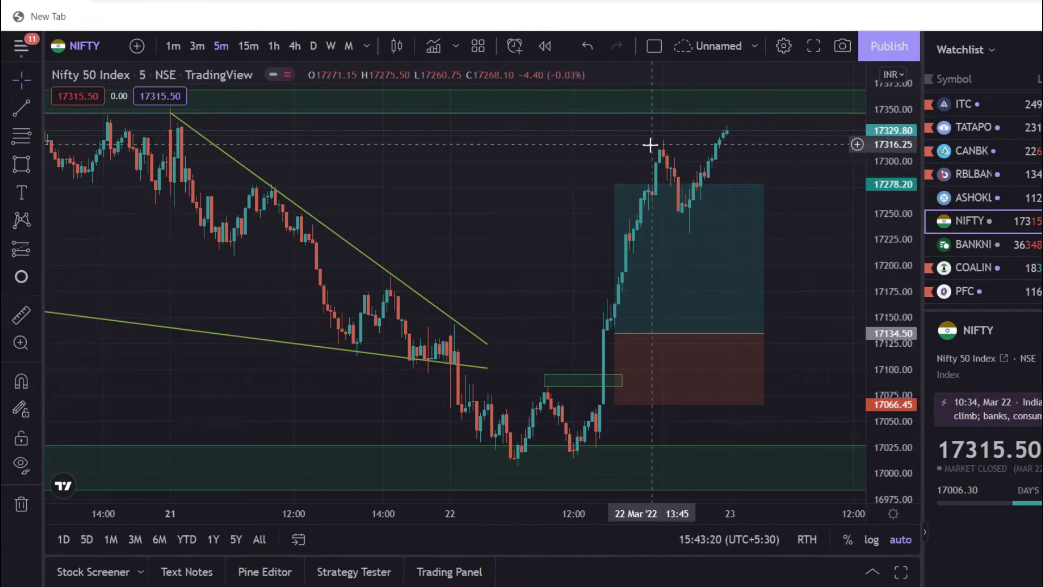
Raise the target to 17310.30, reset the chart view, and switch NIFTY to 1-hour candles.
{"action": "left_click_drag", "start_coordinate": [617, 185], "coordinate": [617, 150]}
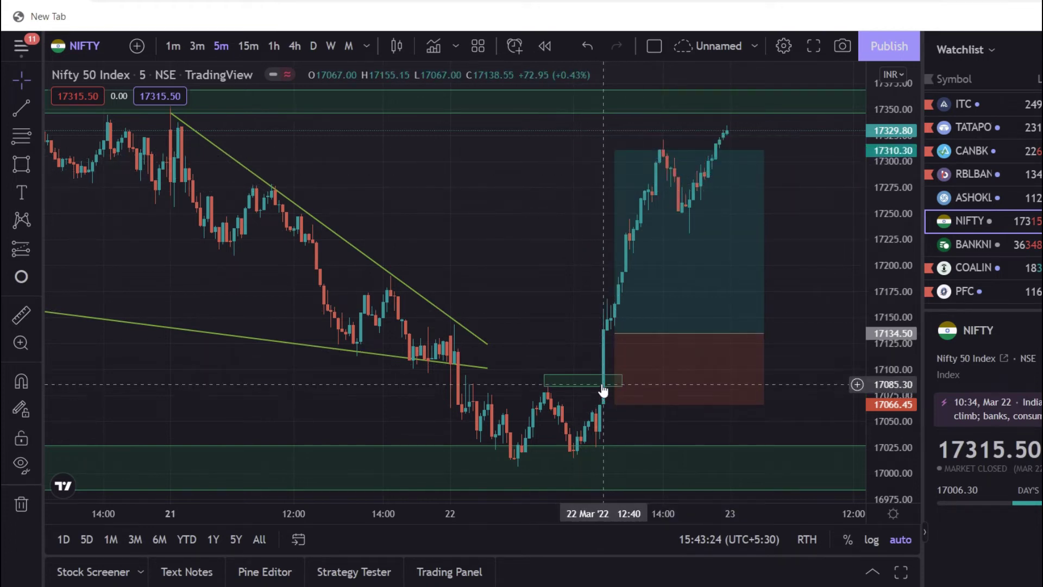
{"action": "left_click_drag", "start_coordinate": [551, 326], "coordinate": [596, 308]}
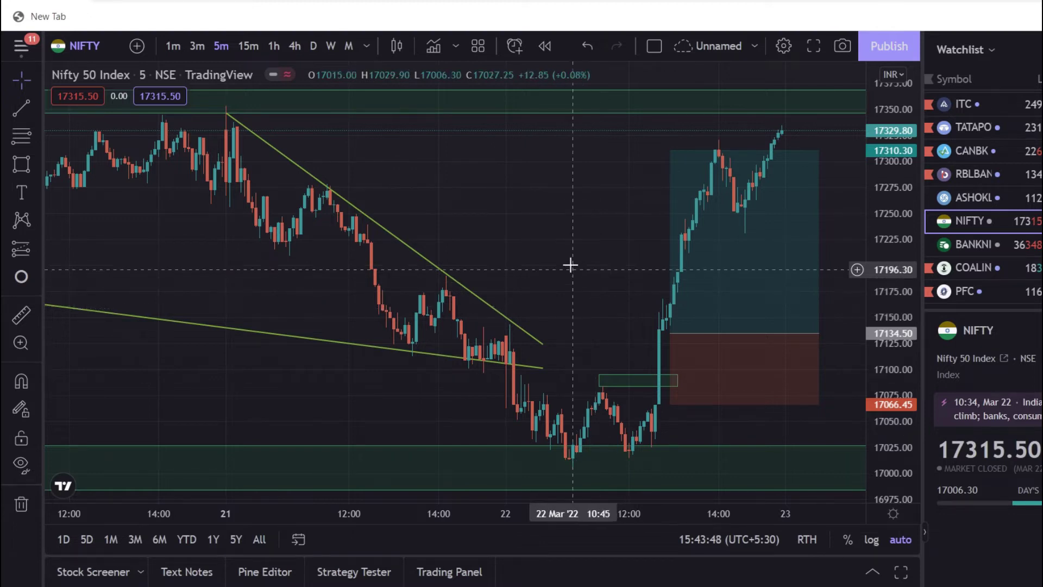
{"action": "right_click", "coordinate": [572, 233]}
{"action": "left_click", "coordinate": [596, 202]}
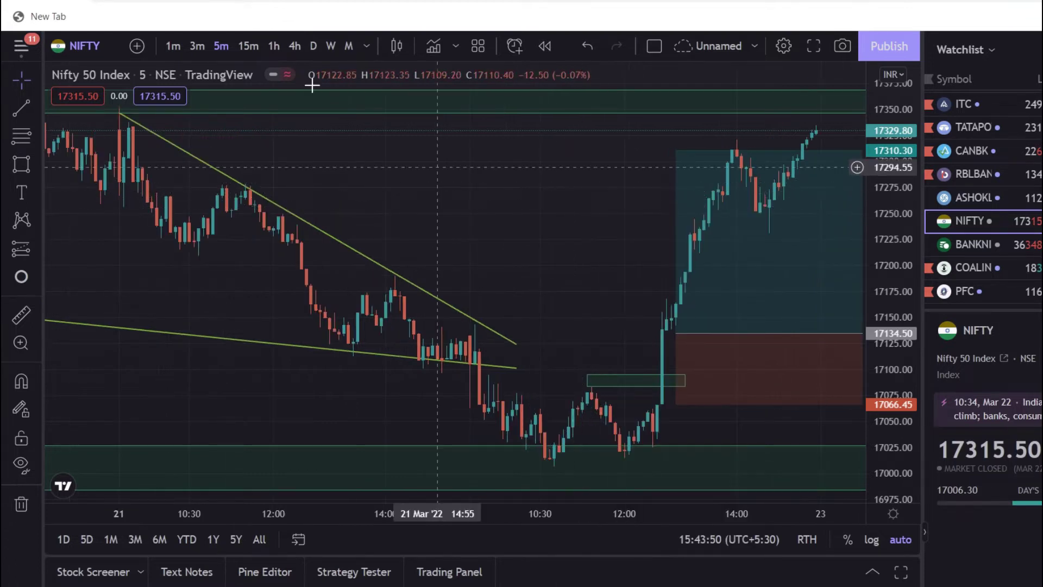
{"action": "left_click", "coordinate": [277, 46]}
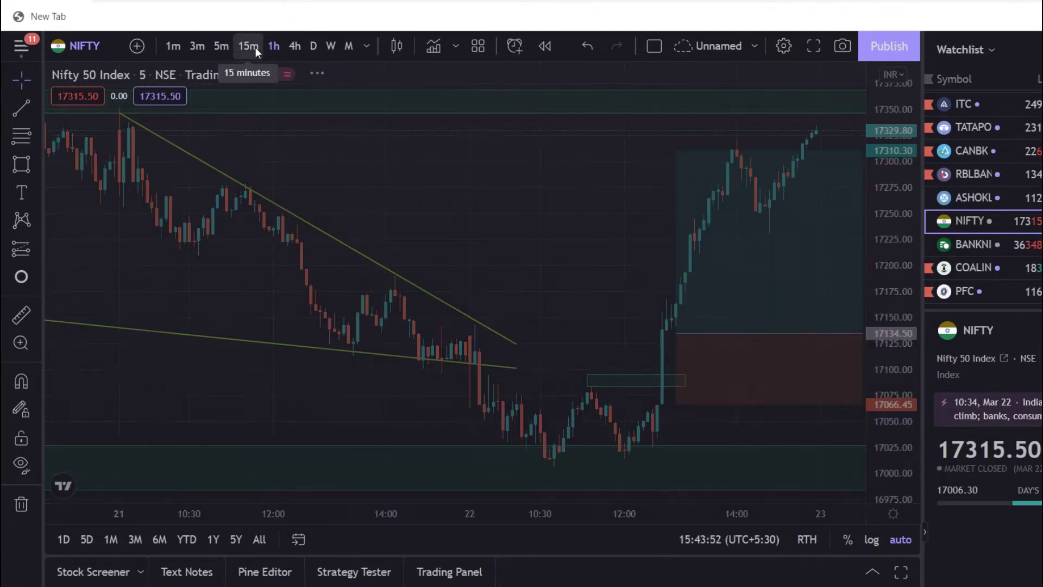
Switch NIFTY to 15-minute candles, zoom out, and circle the 21 Mar high near 17330.
{"action": "left_click", "coordinate": [255, 47]}
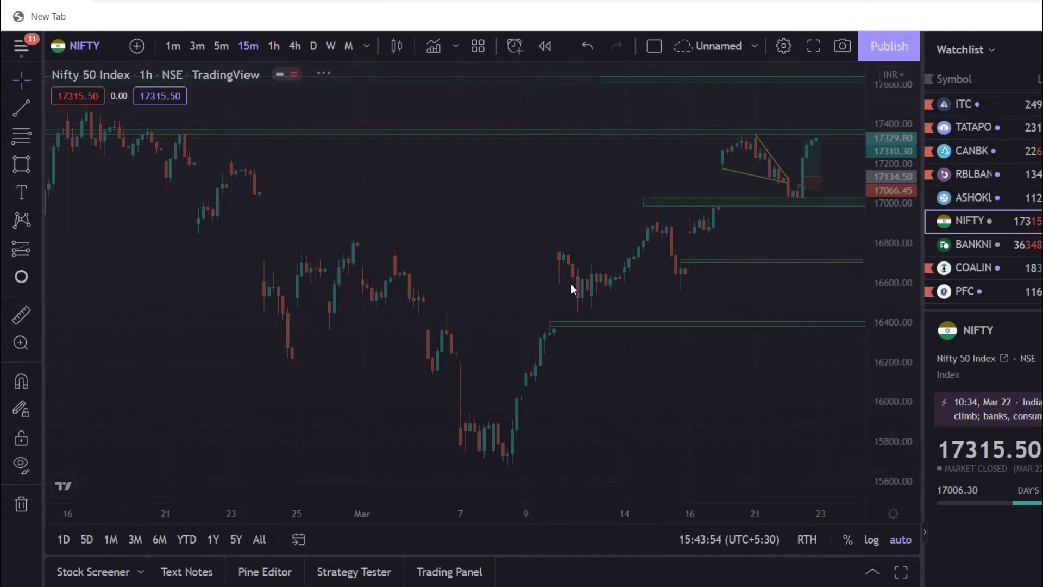
{"action": "scroll", "coordinate": [612, 333], "scroll_direction": "down", "scroll_amount": 3}
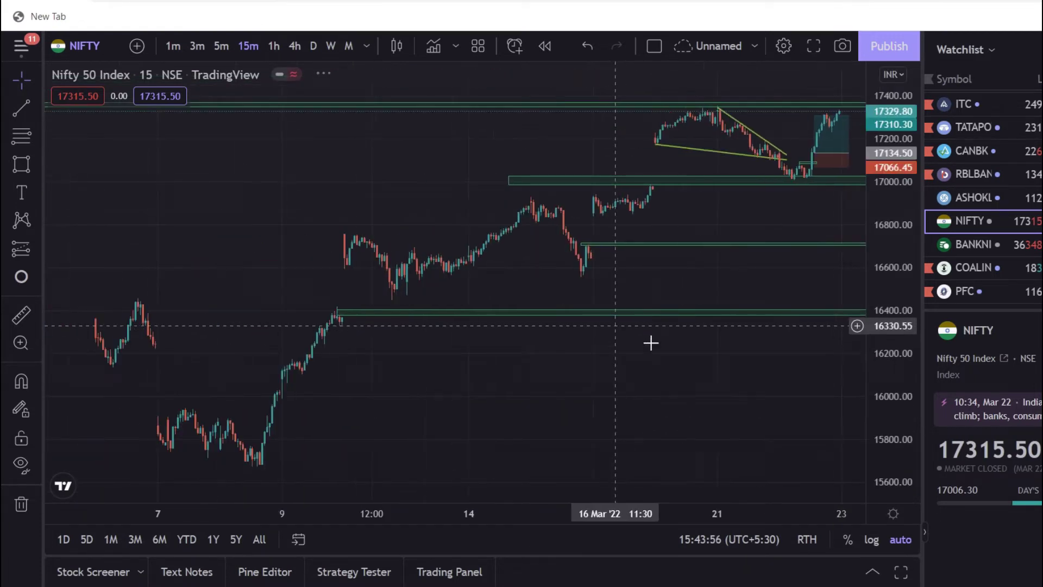
{"action": "left_click_drag", "start_coordinate": [667, 369], "coordinate": [543, 340]}
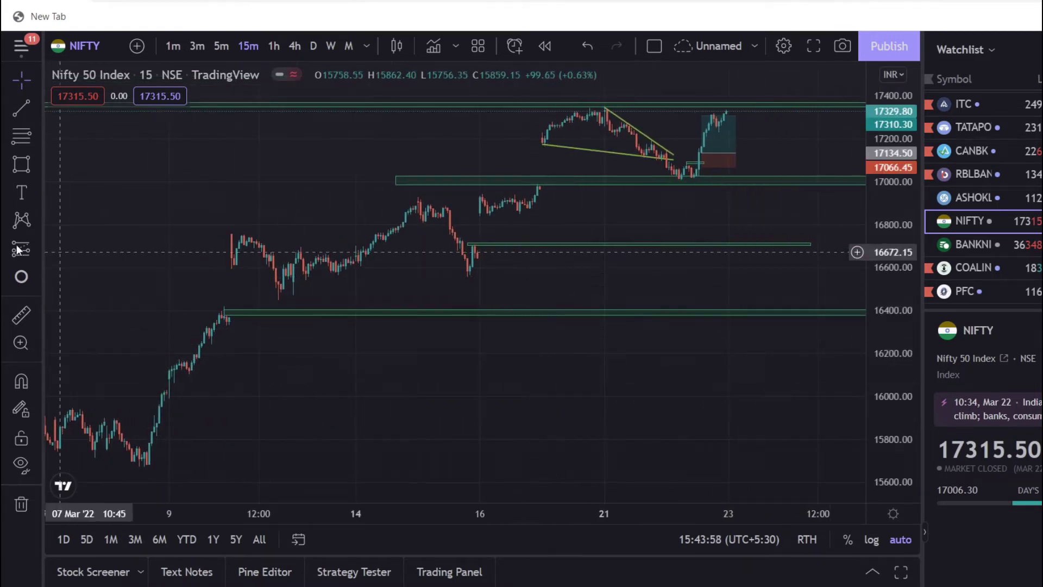
{"action": "left_click", "coordinate": [20, 276]}
{"action": "left_click", "coordinate": [600, 111]}
Circle the latest high near 22–23 Mar and expand the price scale upward.
{"action": "left_click", "coordinate": [20, 277]}
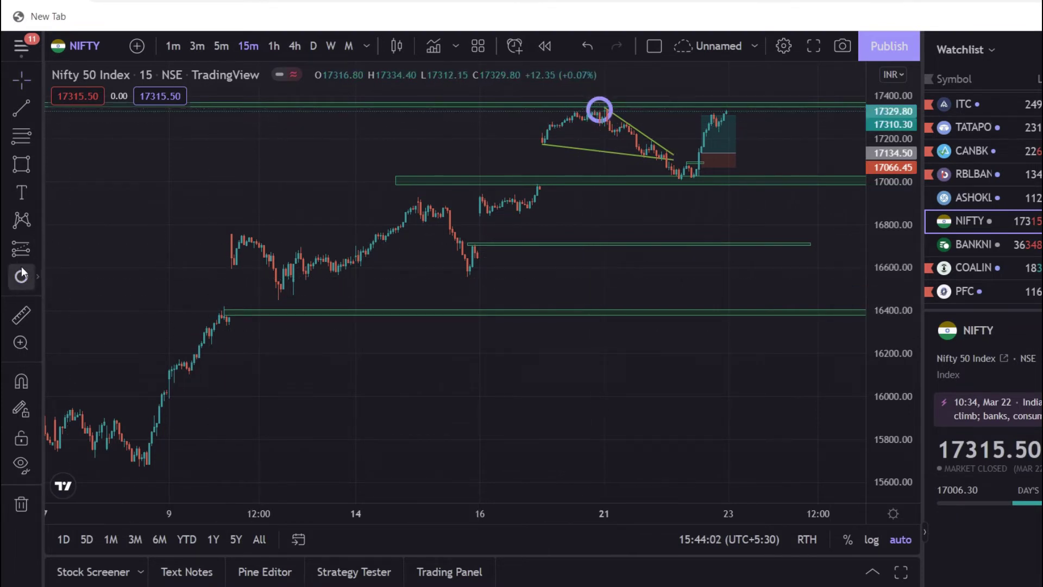
{"action": "left_click", "coordinate": [727, 107]}
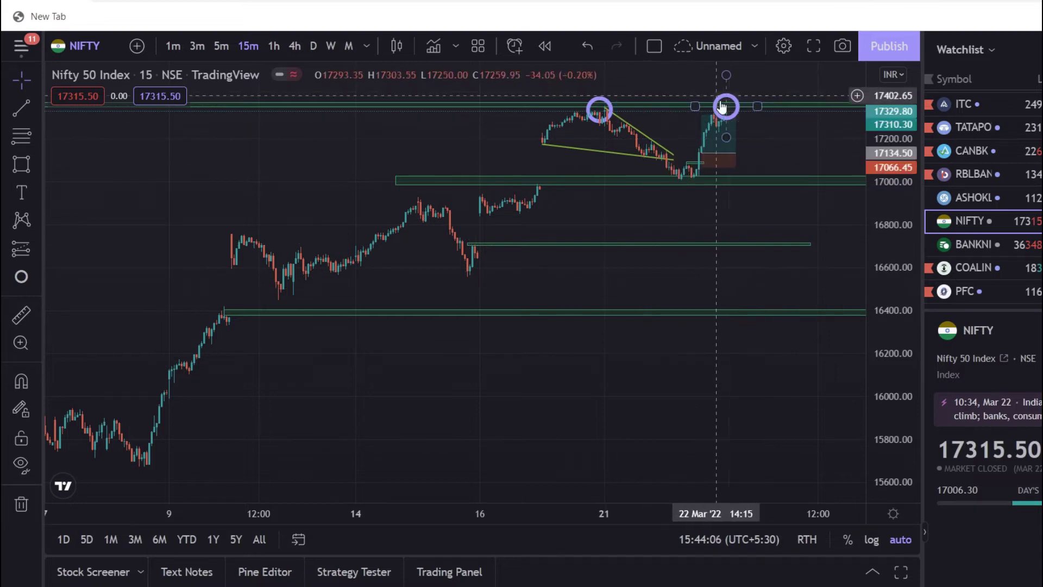
{"action": "scroll", "coordinate": [760, 163], "scroll_direction": "down", "scroll_amount": 3}
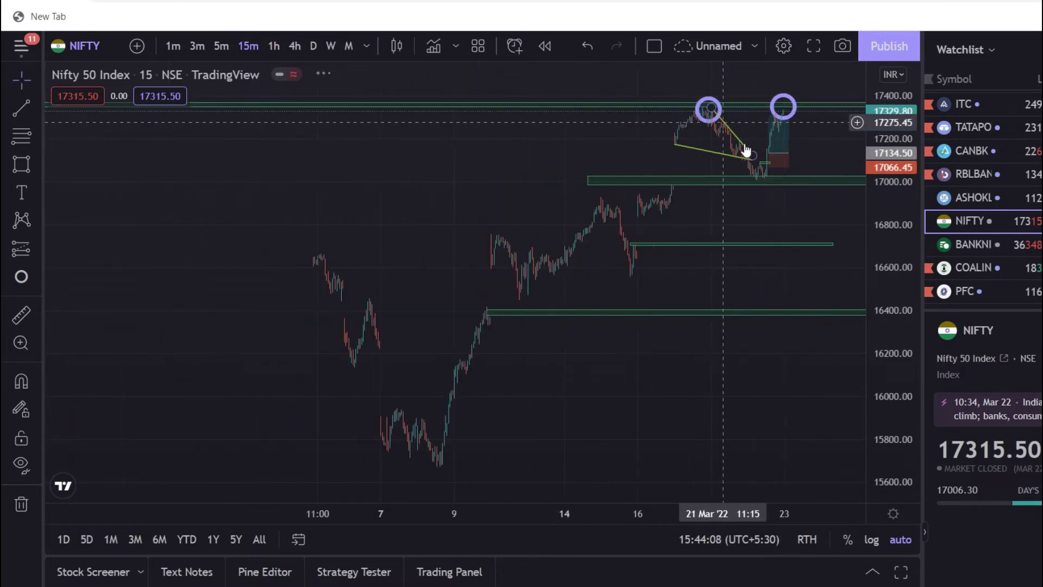
{"action": "left_click", "coordinate": [670, 380]}
{"action": "left_click_drag", "start_coordinate": [670, 380], "coordinate": [609, 400]}
Move the second circle up into the 17600 resistance zone.
{"action": "left_click", "coordinate": [725, 163]}
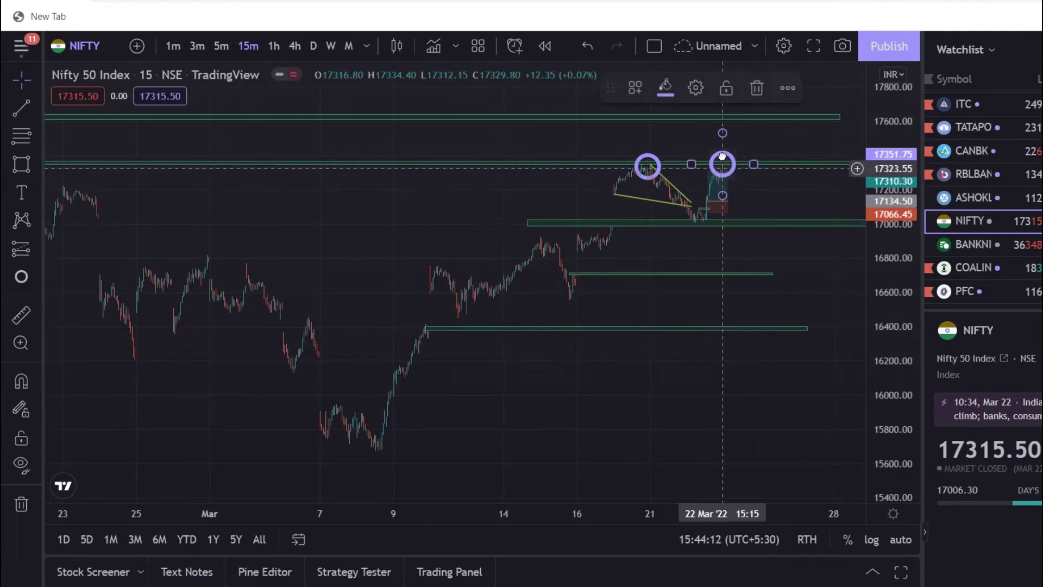
{"action": "left_click_drag", "start_coordinate": [724, 163], "coordinate": [727, 120]}
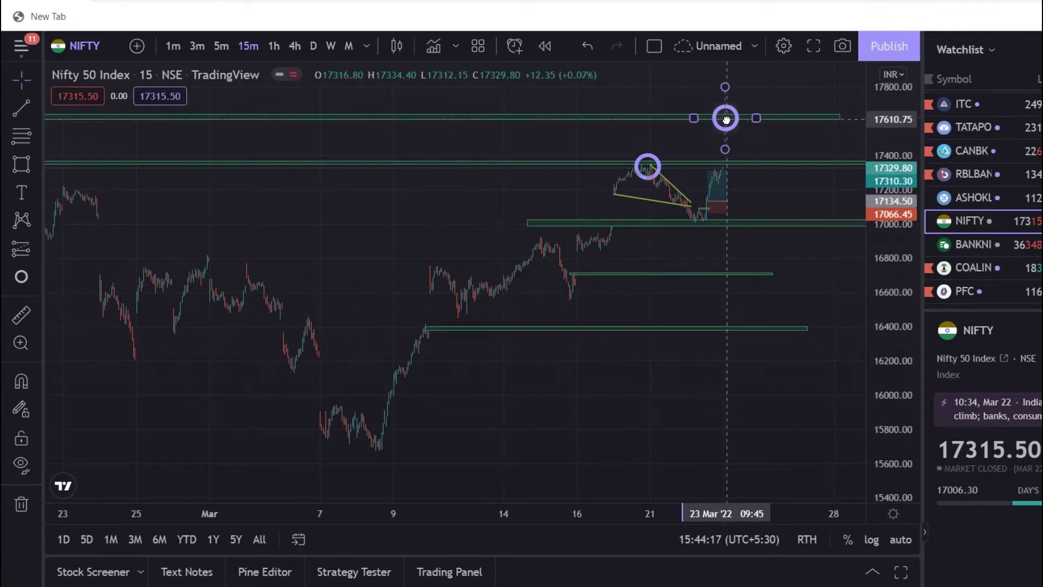
{"action": "left_click", "coordinate": [793, 222]}
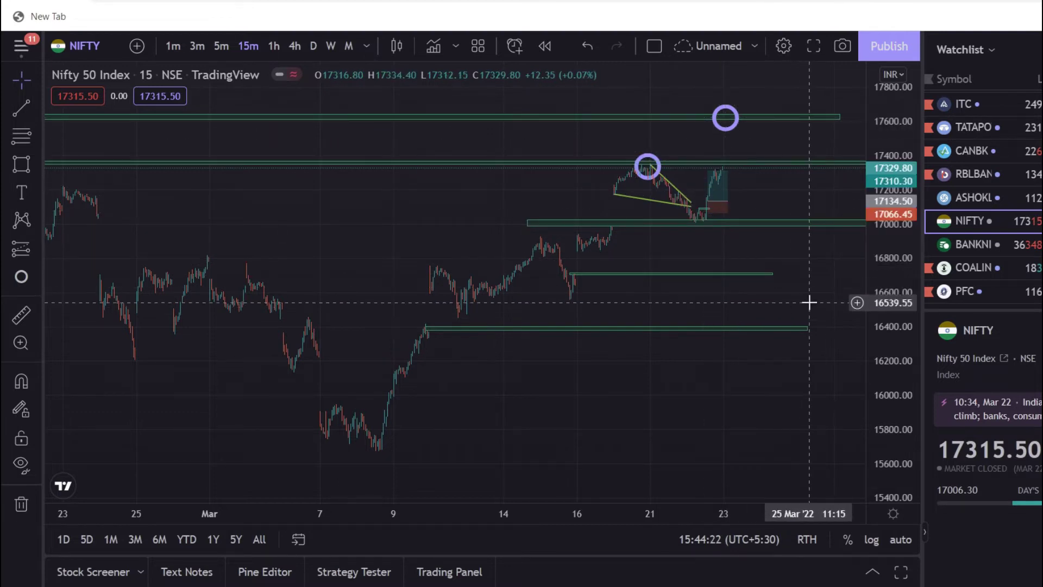
{"action": "left_click_drag", "start_coordinate": [811, 300], "coordinate": [795, 301]}
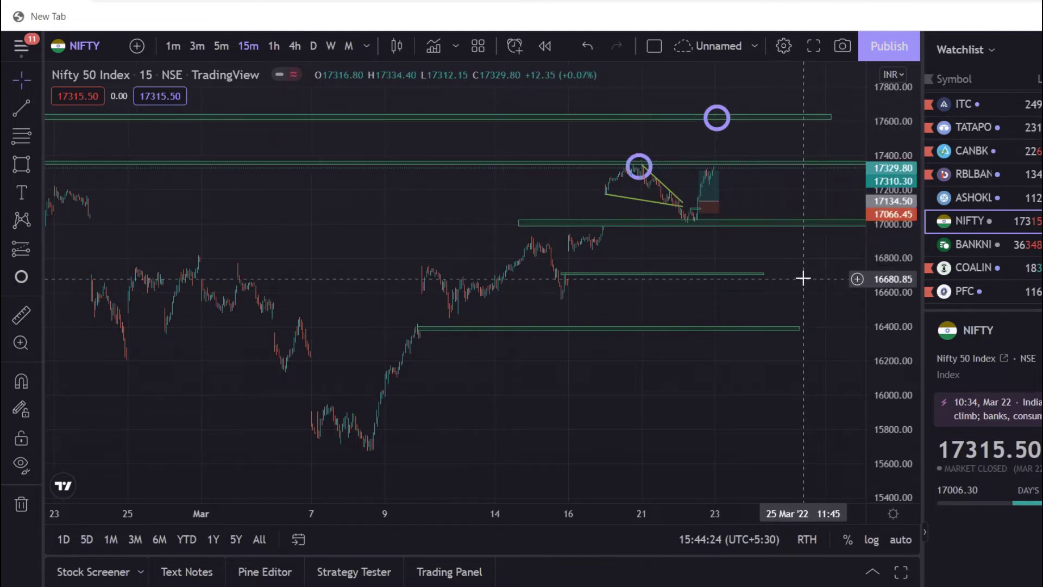
{"action": "scroll", "coordinate": [803, 279], "scroll_direction": "up", "scroll_amount": 3}
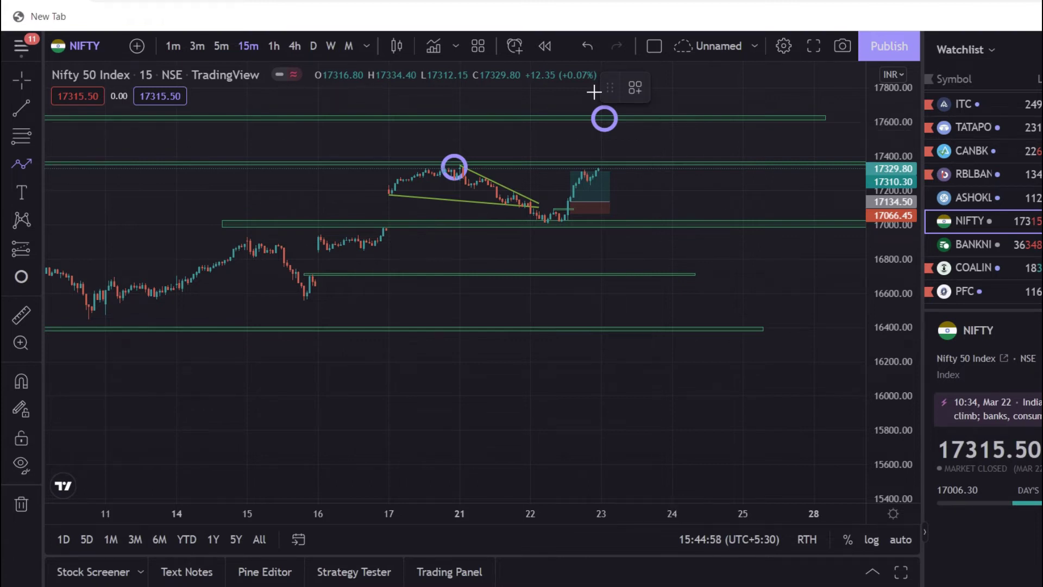
Finish a bearish arrow path from near 17600 through 17330 down to the 17000 zone.
{"action": "left_click", "coordinate": [632, 118]}
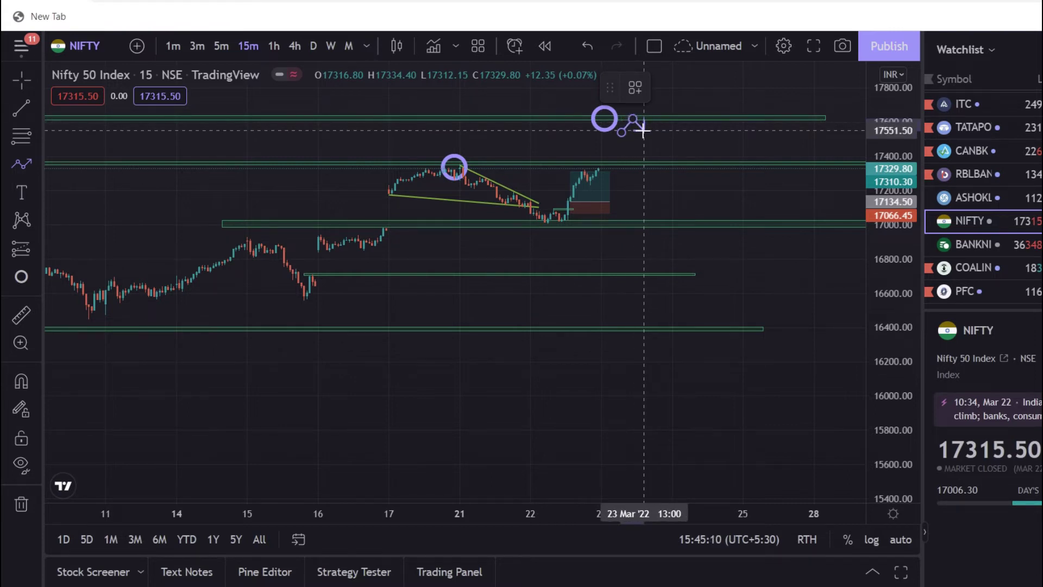
{"action": "left_click", "coordinate": [658, 164]}
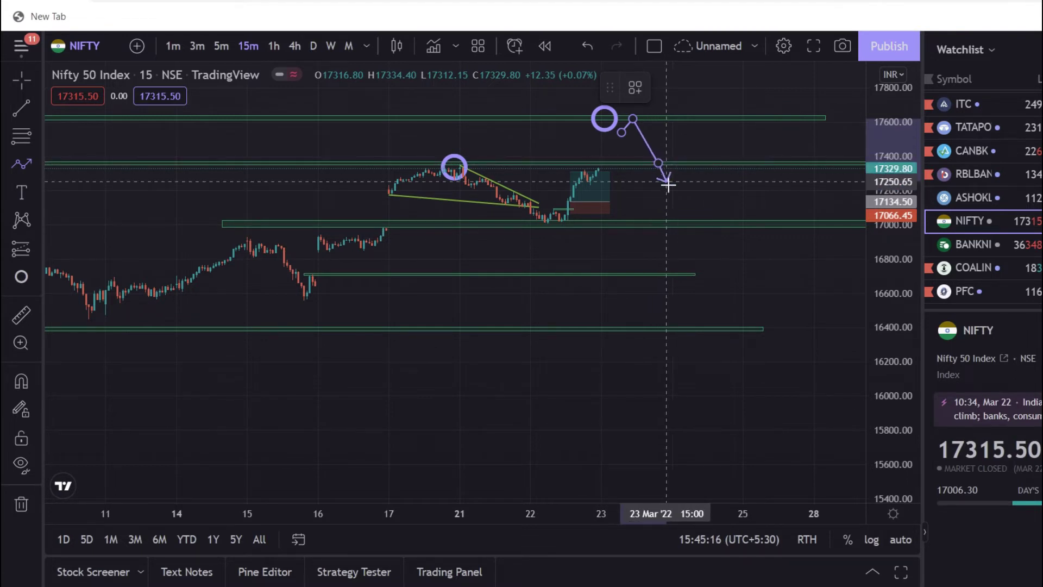
{"action": "double_click", "coordinate": [689, 220]}
{"action": "scroll", "coordinate": [701, 201], "scroll_direction": "down", "scroll_amount": 3}
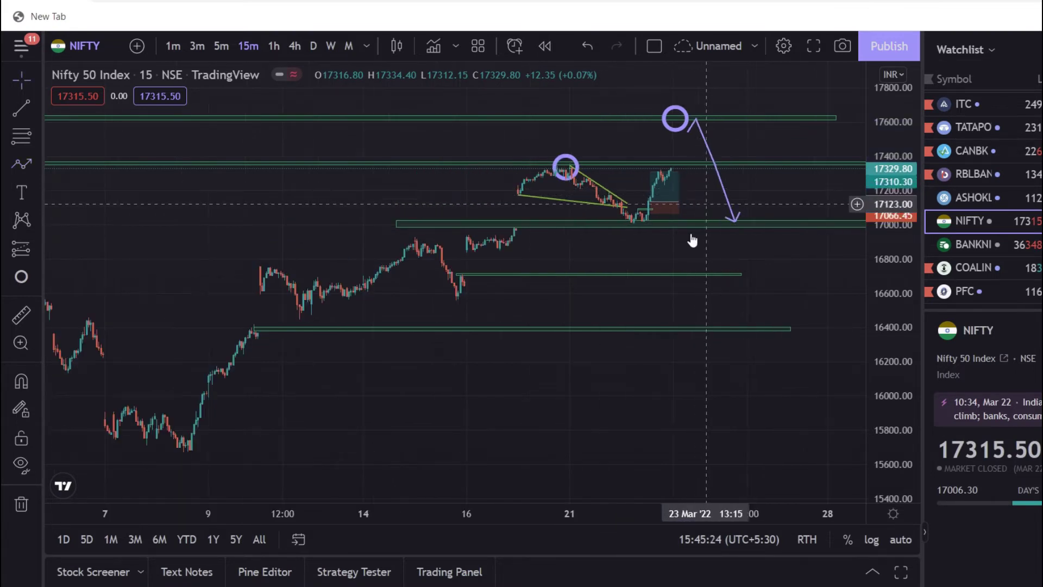
Draw a bullish arrow path from above the 16400 zone, off 16400, up to about 16830.
{"action": "left_click", "coordinate": [8, 172]}
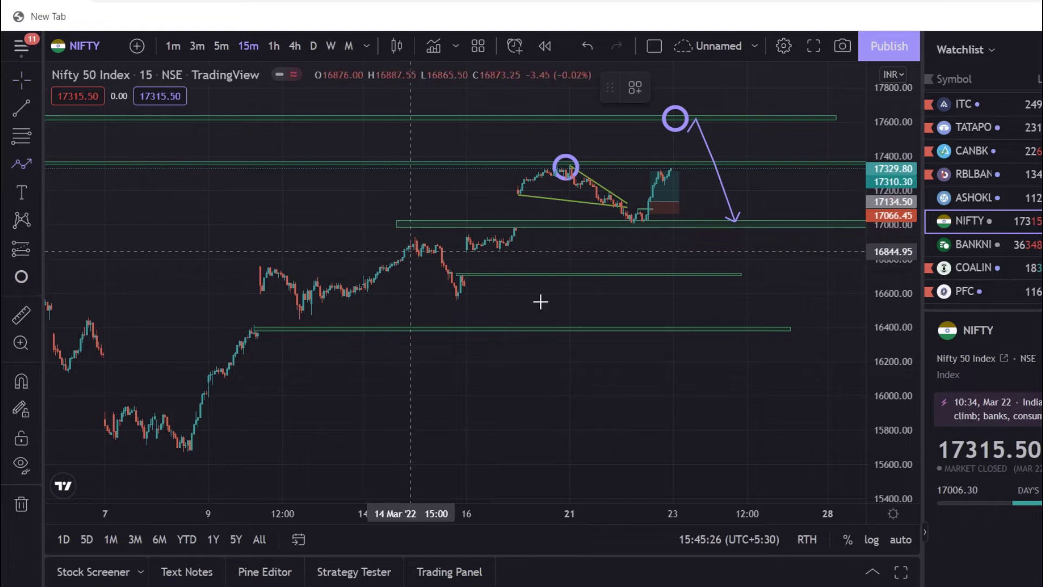
{"action": "left_click", "coordinate": [653, 317]}
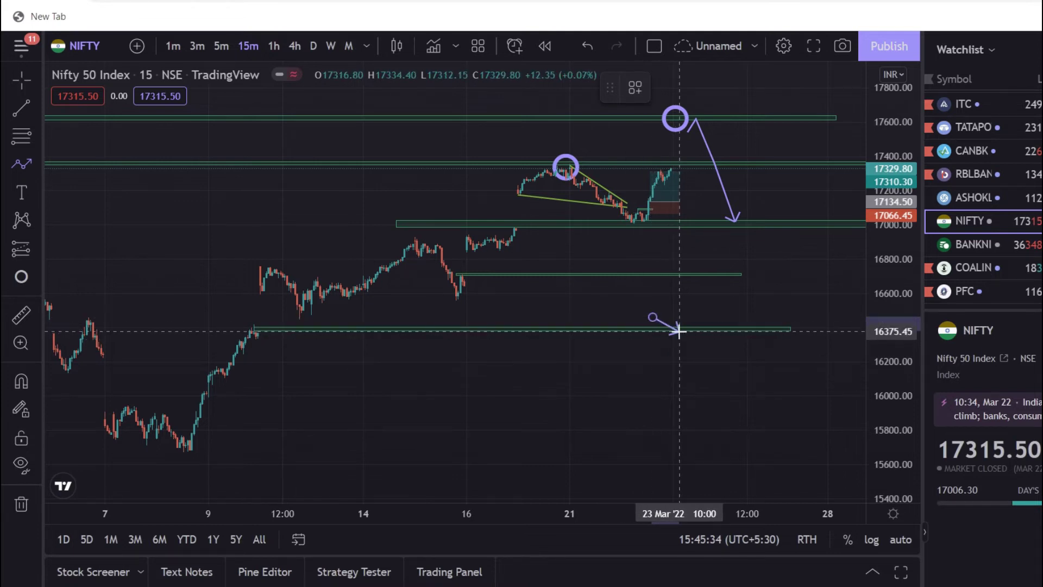
{"action": "left_click", "coordinate": [680, 329]}
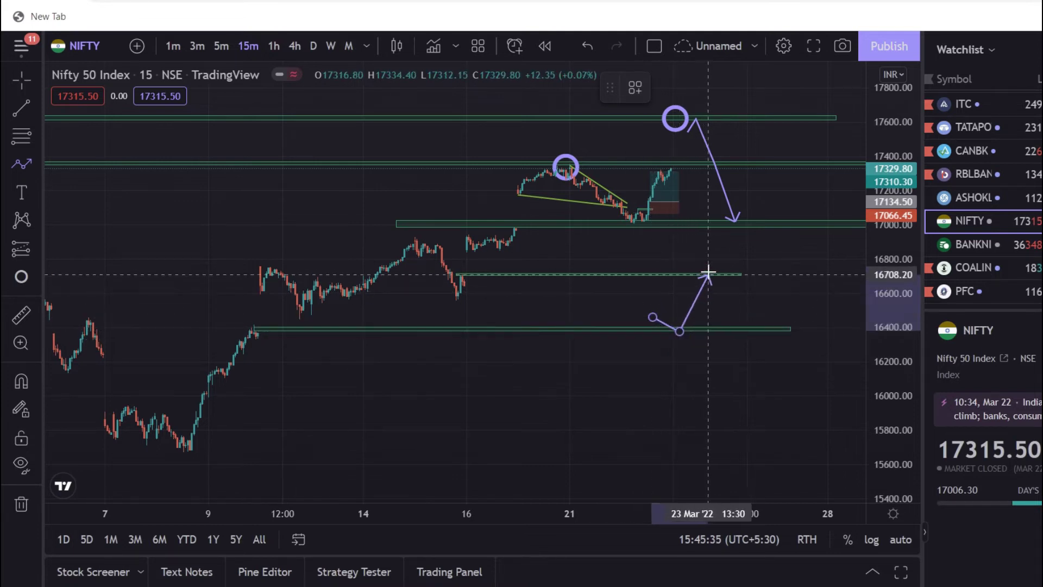
{"action": "double_click", "coordinate": [737, 248]}
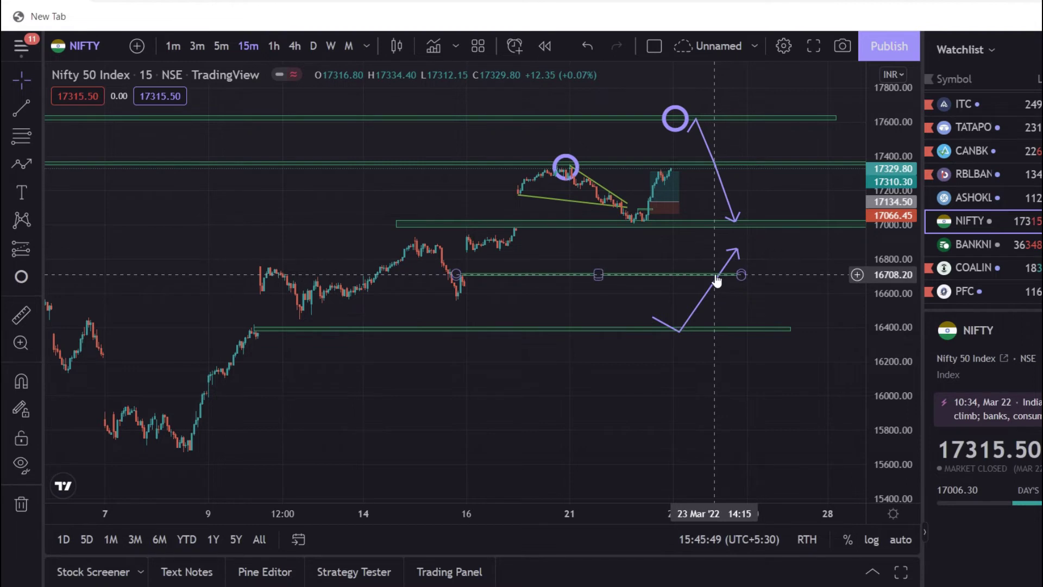
{"action": "left_click_drag", "start_coordinate": [679, 248], "coordinate": [667, 249]}
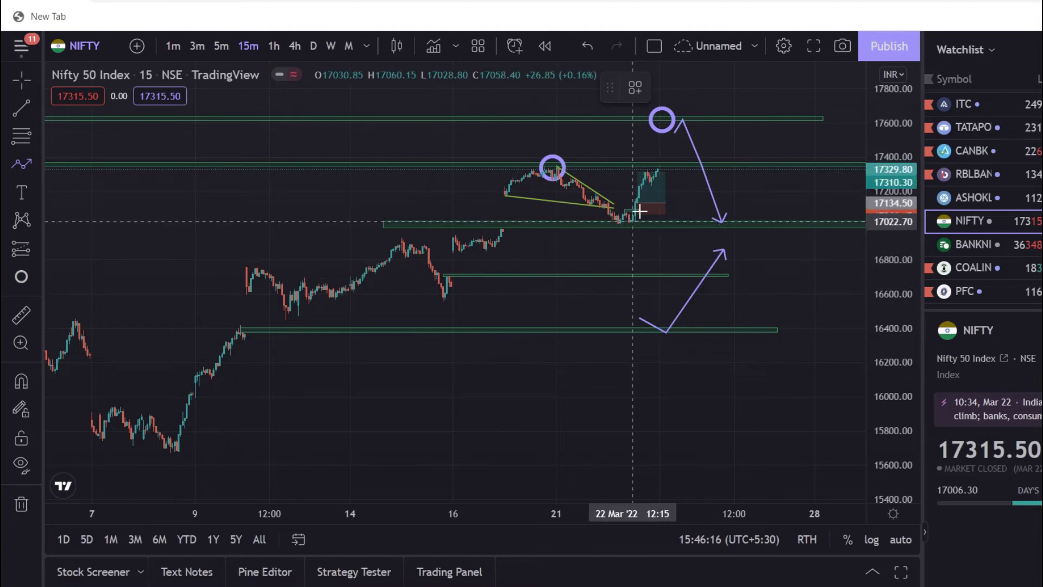
{"action": "scroll", "coordinate": [644, 261], "scroll_direction": "up", "scroll_amount": 1}
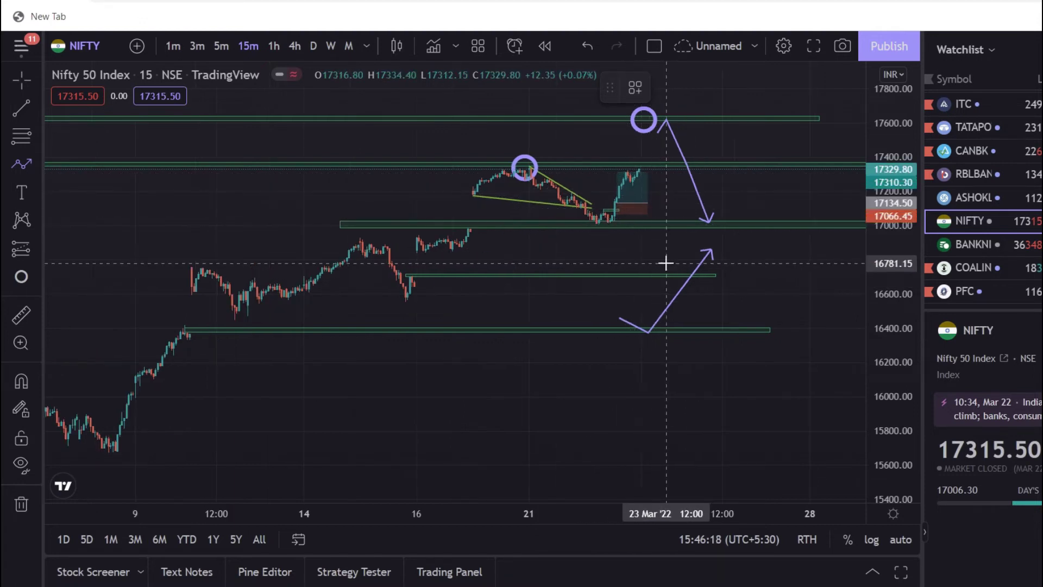
Draw an arrow path bouncing off the 16700 zone up to the 17000 zone.
{"action": "left_click", "coordinate": [622, 256]}
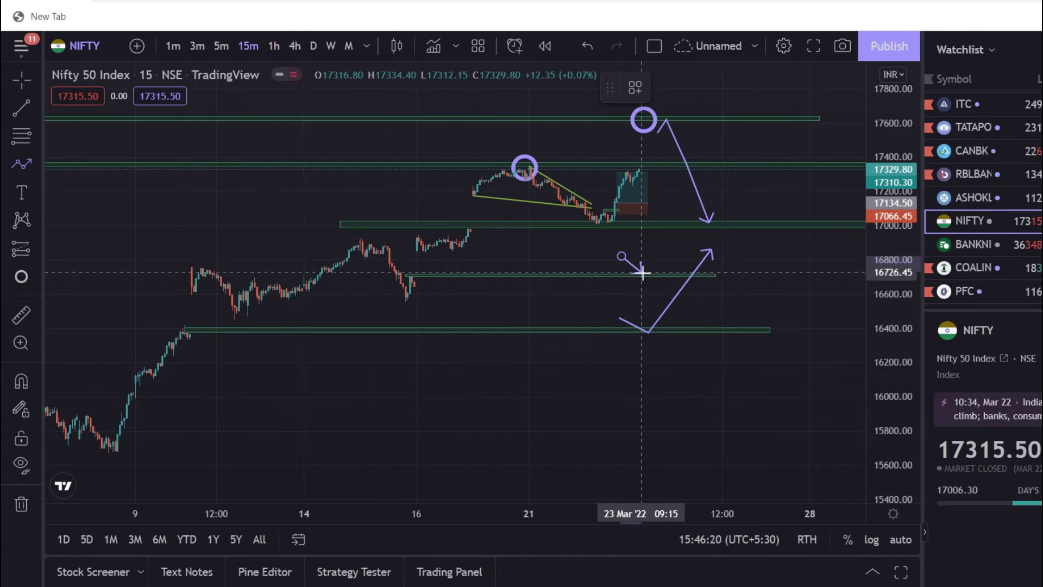
{"action": "left_click", "coordinate": [646, 276]}
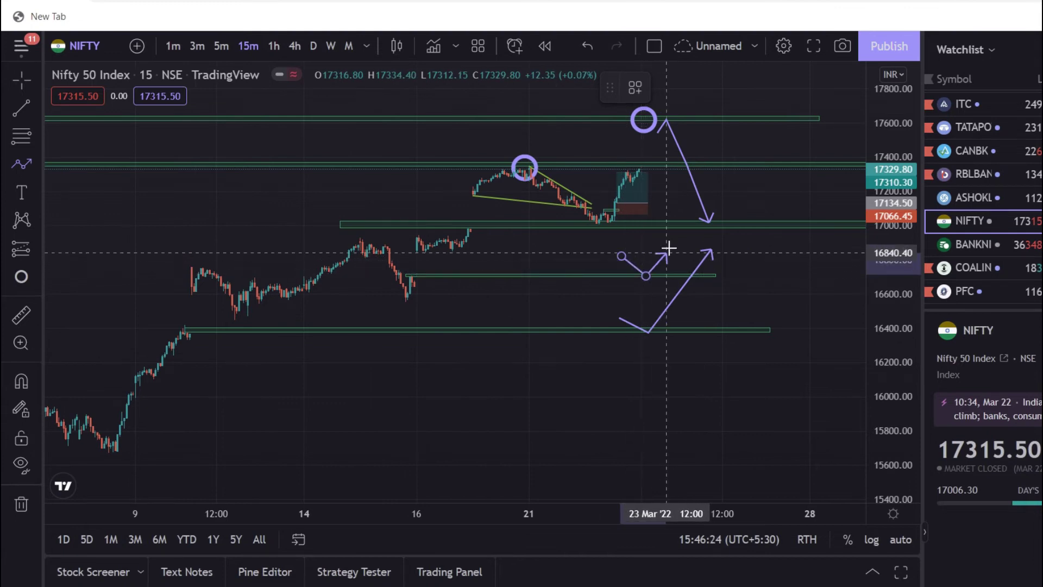
{"action": "double_click", "coordinate": [683, 221]}
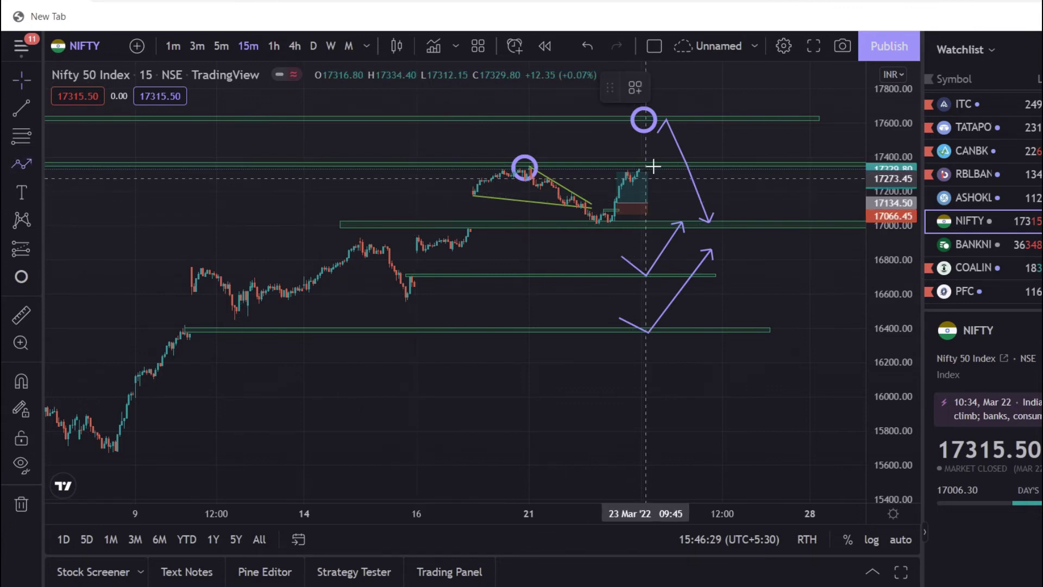
Draw an arrow path rising to 17330 then falling to 17000, and adjust the earlier arrow's tip.
{"action": "left_click", "coordinate": [655, 184]}
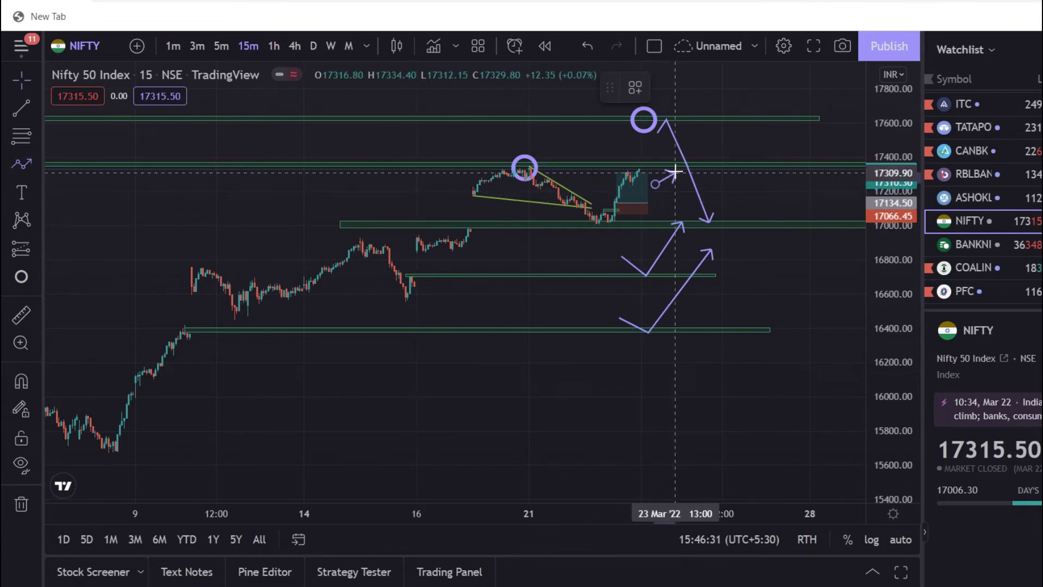
{"action": "left_click", "coordinate": [678, 164]}
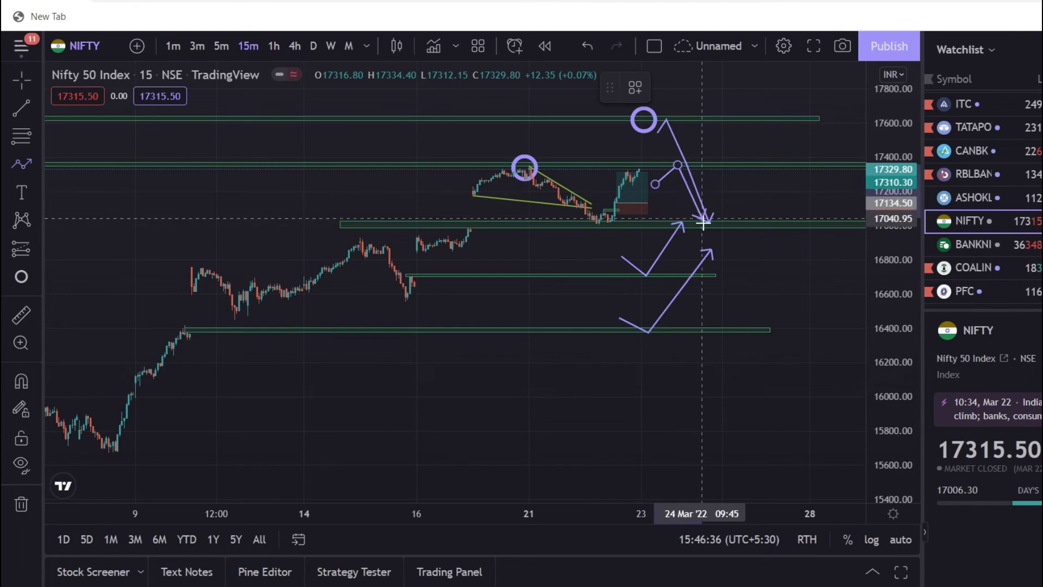
{"action": "double_click", "coordinate": [683, 216]}
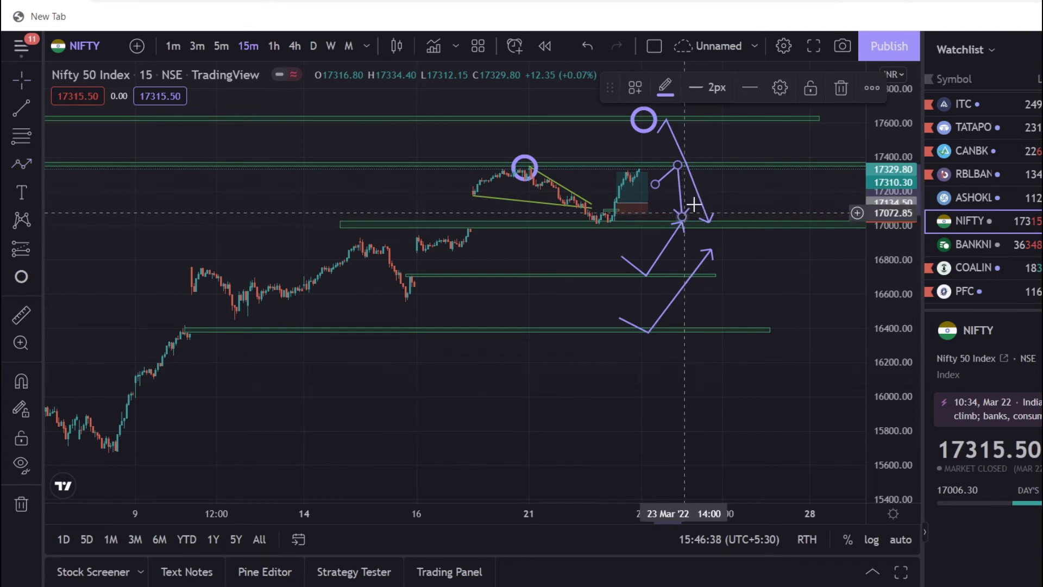
{"action": "left_click_drag", "start_coordinate": [708, 220], "coordinate": [730, 213]}
{"action": "scroll", "coordinate": [758, 277], "scroll_direction": "up", "scroll_amount": 2}
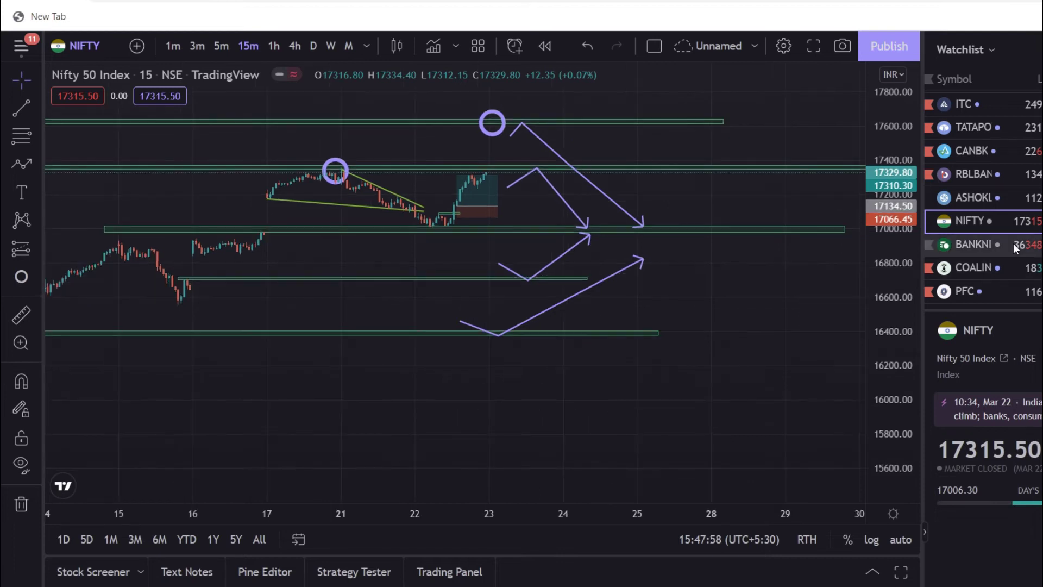
{"action": "left_click", "coordinate": [1012, 243]}
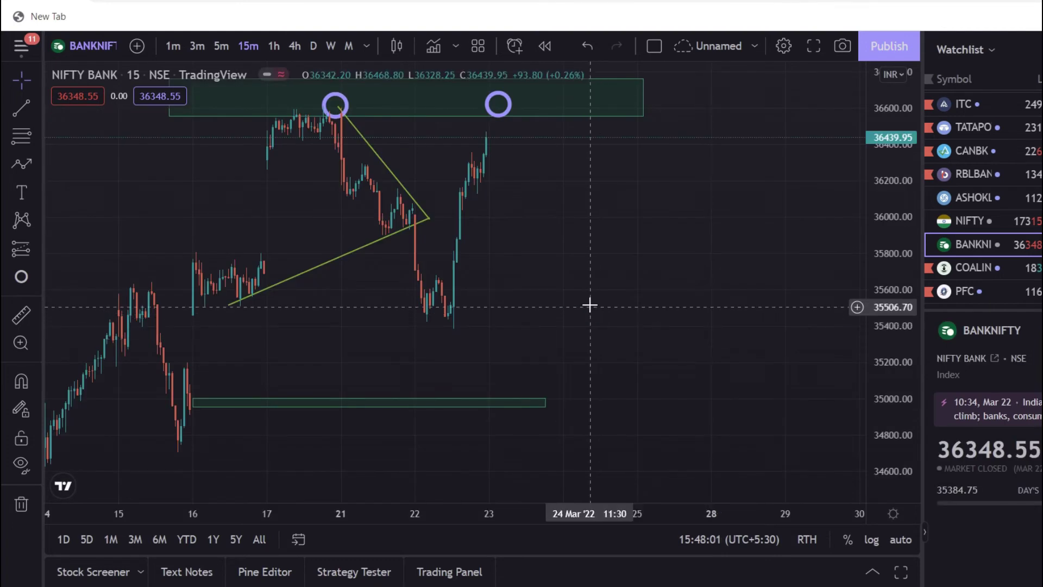
Reset the NIFTY BANK view, pan and rescale, then nudge the right circle higher in the 36600 zone.
{"action": "scroll", "coordinate": [591, 302], "scroll_direction": "left", "scroll_amount": 5}
{"action": "right_click", "coordinate": [715, 300]}
{"action": "left_click", "coordinate": [771, 203]}
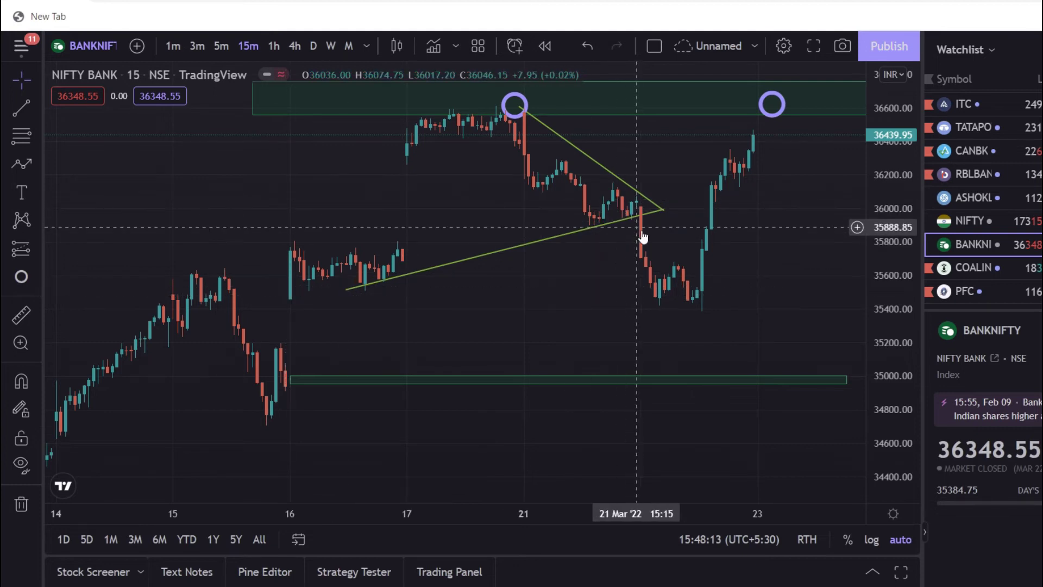
{"action": "left_click_drag", "start_coordinate": [652, 325], "coordinate": [588, 323]}
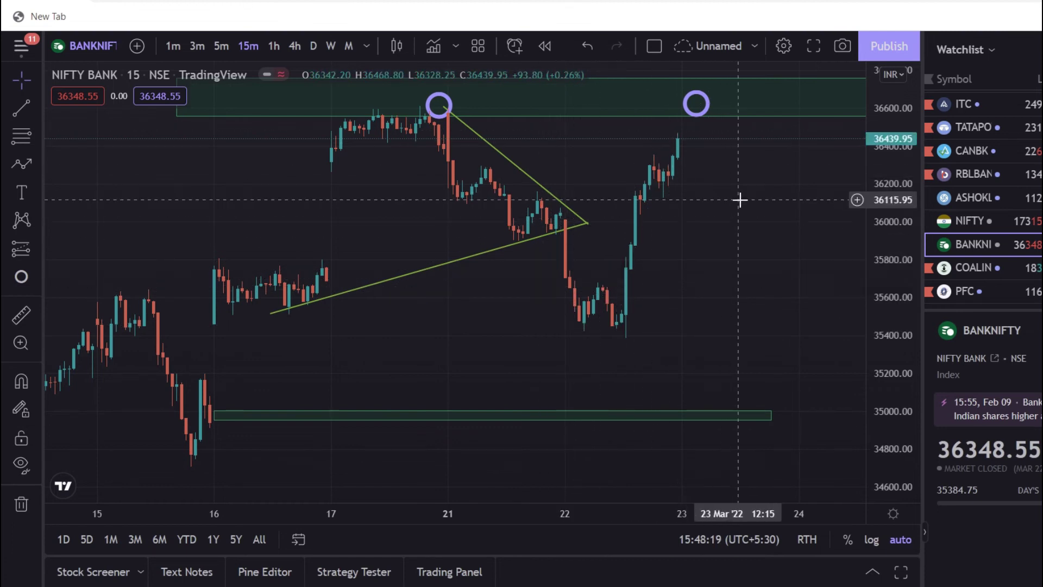
{"action": "left_click_drag", "start_coordinate": [755, 309], "coordinate": [770, 369]}
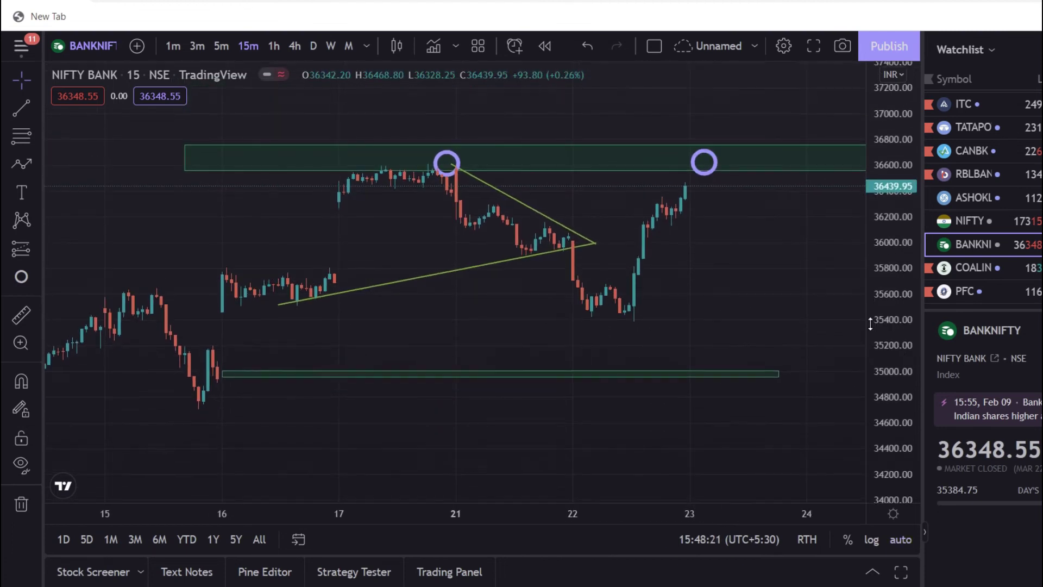
{"action": "left_click", "coordinate": [711, 167]}
{"action": "left_click_drag", "start_coordinate": [711, 167], "coordinate": [711, 163]}
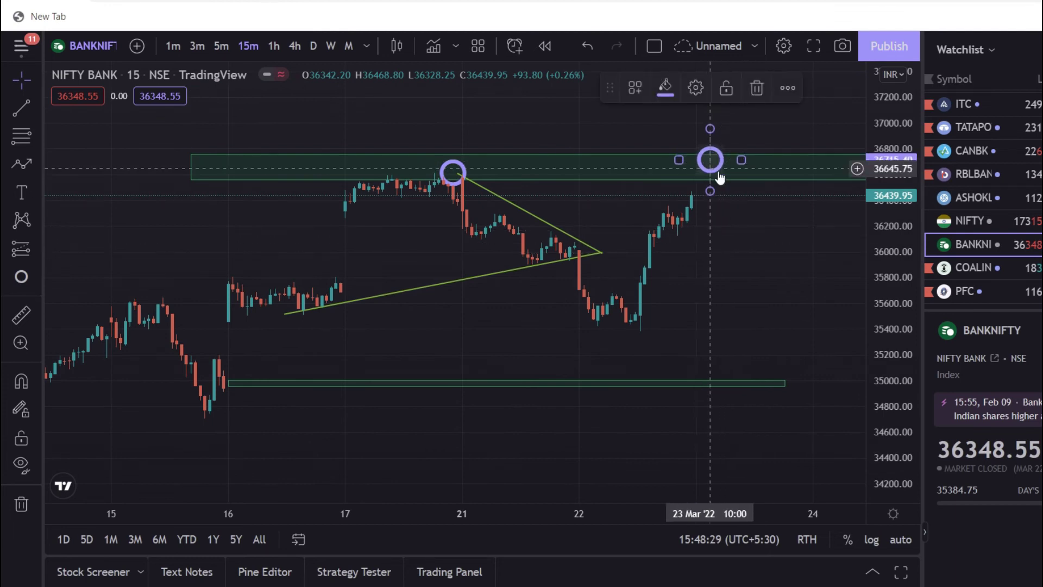
Draw a bearish arrow path from the top zone down to the 35000 zone.
{"action": "left_click", "coordinate": [752, 267]}
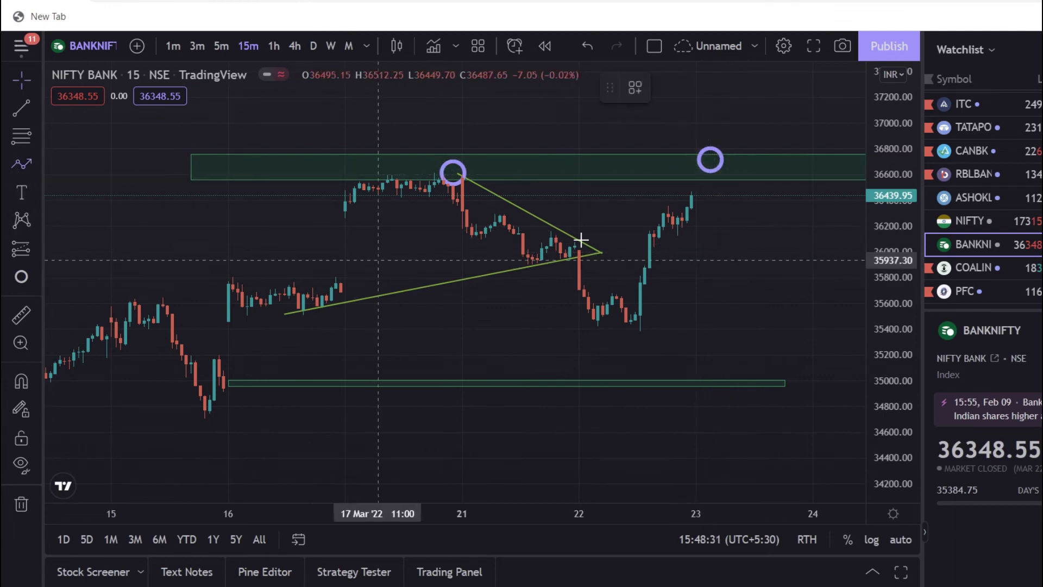
{"action": "left_click", "coordinate": [748, 178]}
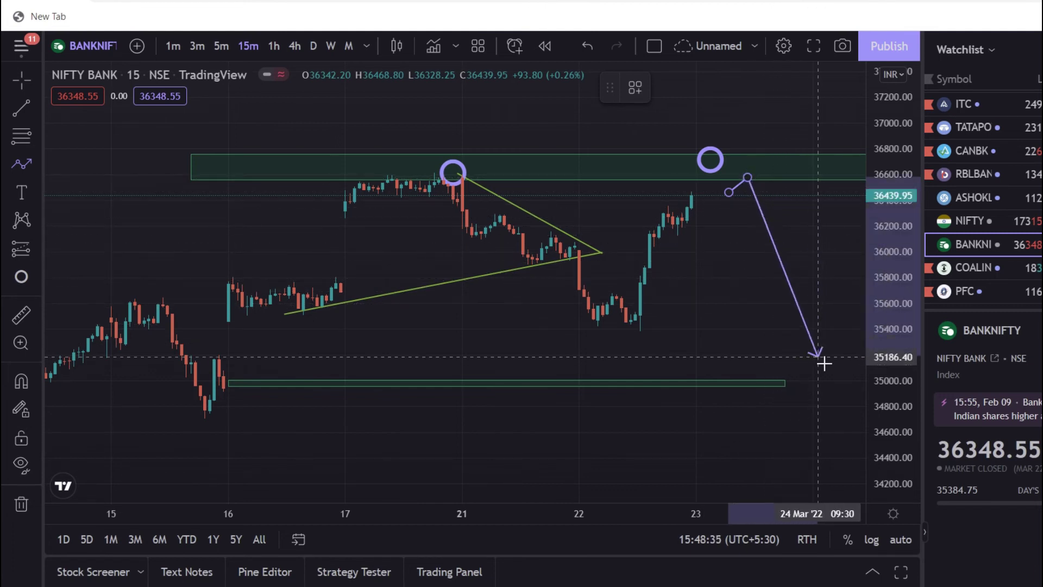
{"action": "double_click", "coordinate": [837, 388]}
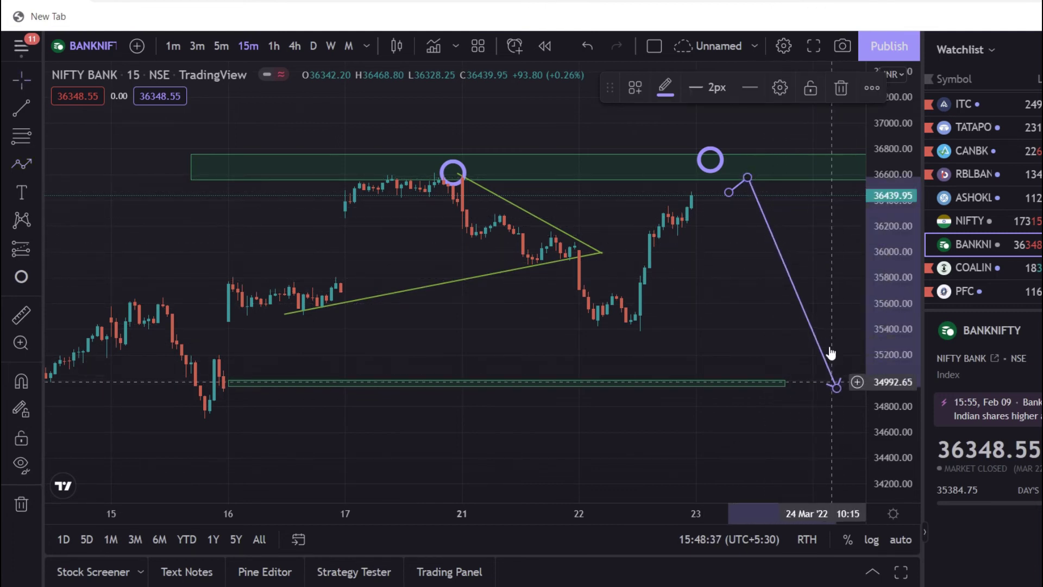
Draw an arrow path rising from the 35000 zone back to the top zone.
{"action": "left_click_drag", "start_coordinate": [826, 259], "coordinate": [581, 219]}
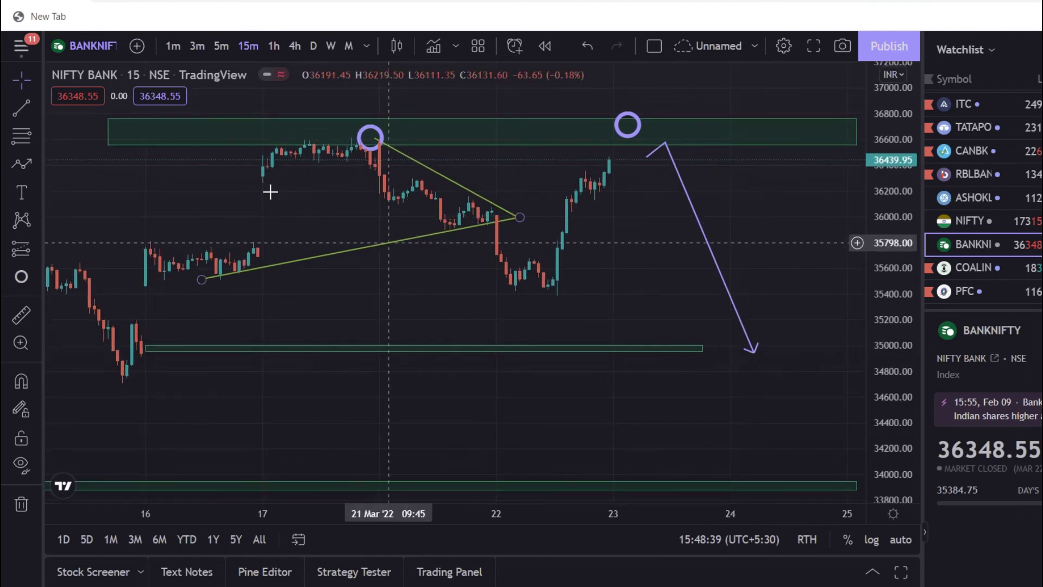
{"action": "left_click", "coordinate": [650, 349]}
{"action": "double_click", "coordinate": [777, 144]}
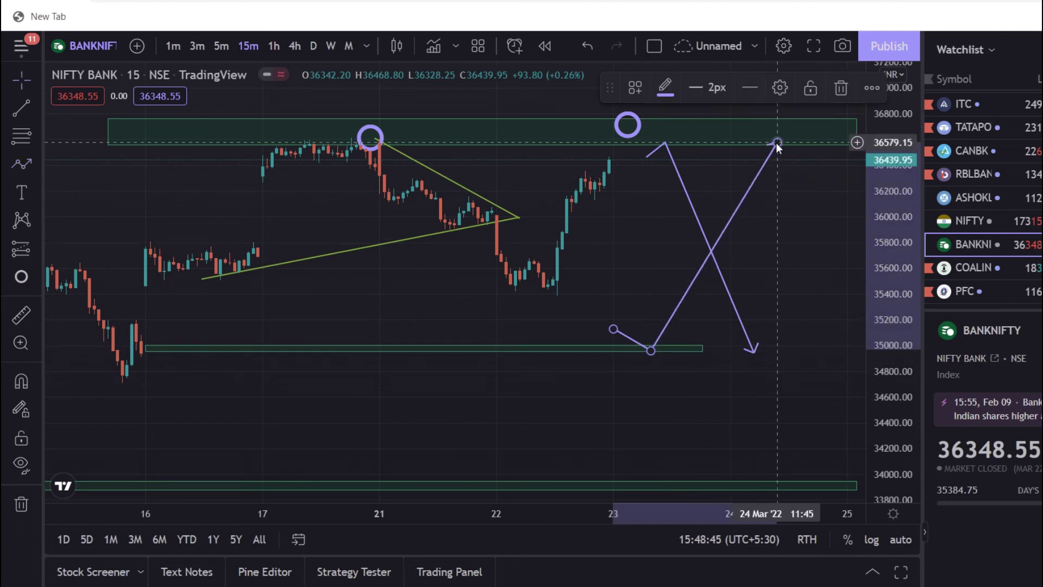
{"action": "left_click", "coordinate": [760, 330]}
Draw an arrow path from the 35000 zone down to the lowest zone near 33900.
{"action": "left_click_drag", "start_coordinate": [664, 400], "coordinate": [455, 333]}
{"action": "left_click", "coordinate": [21, 164]}
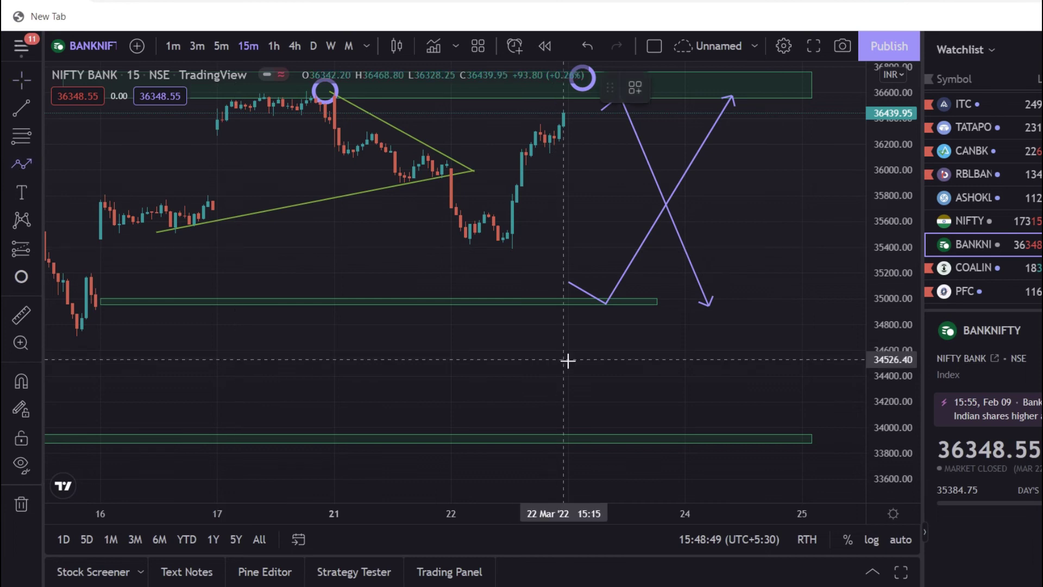
{"action": "left_click", "coordinate": [564, 341]}
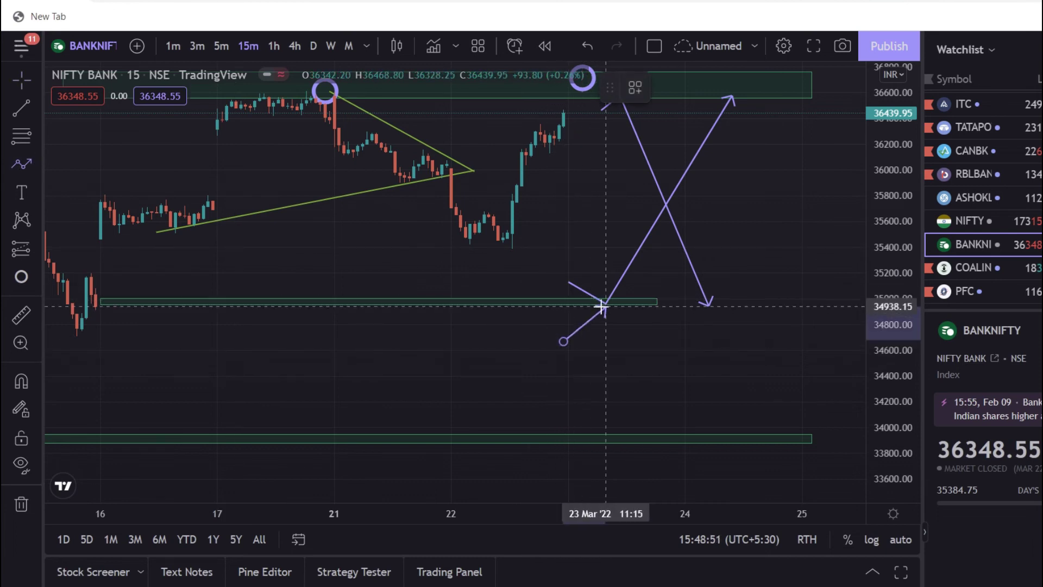
{"action": "left_click", "coordinate": [601, 306]}
{"action": "double_click", "coordinate": [662, 438]}
{"action": "left_click", "coordinate": [663, 343]}
{"action": "scroll", "coordinate": [659, 326], "scroll_direction": "down", "scroll_amount": 3}
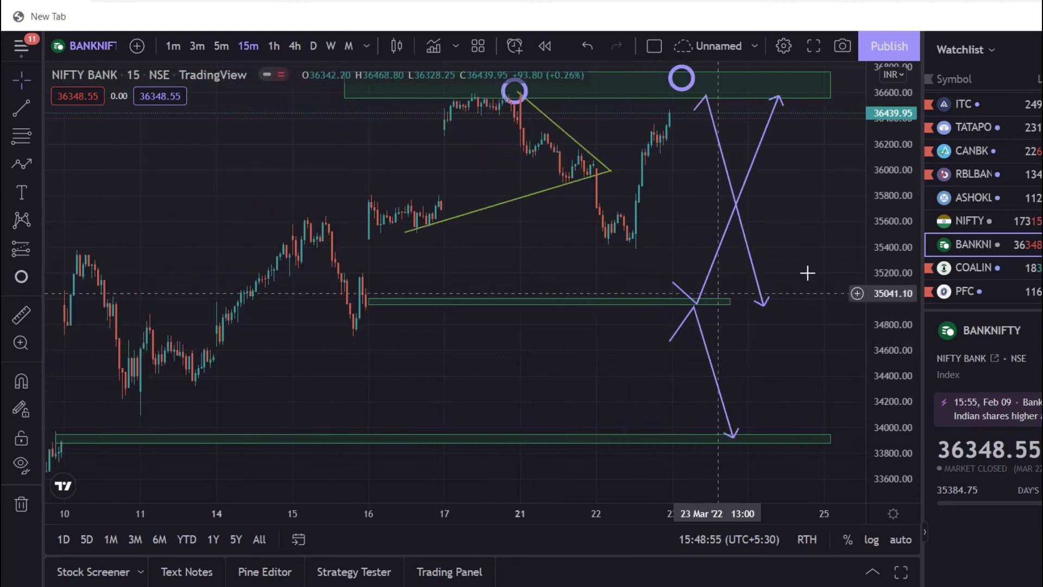
Draw a breakout arrow path bouncing off the 36600 top zone up toward 37700.
{"action": "left_click", "coordinate": [23, 171]}
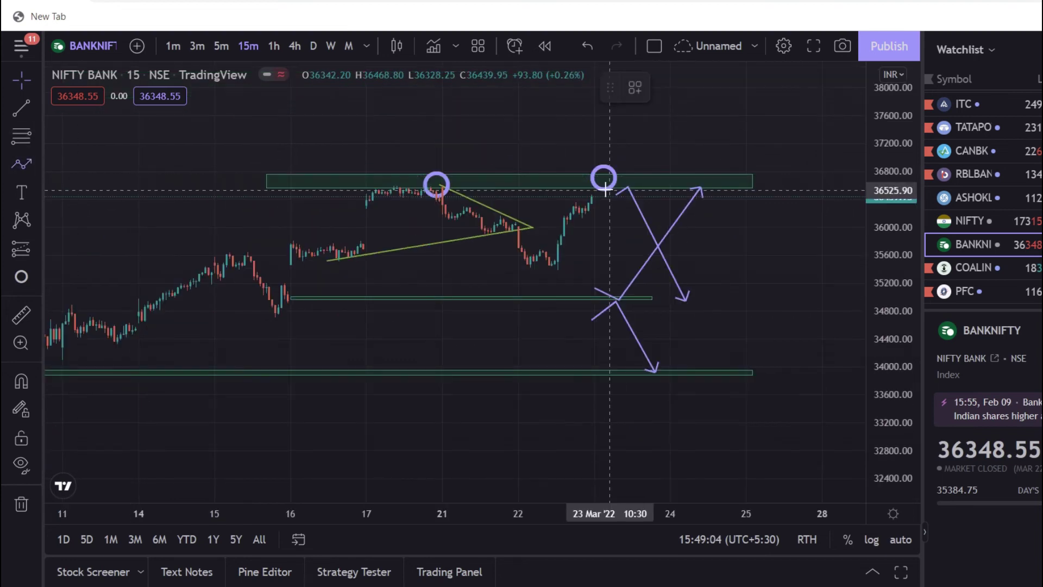
{"action": "left_click", "coordinate": [610, 152]}
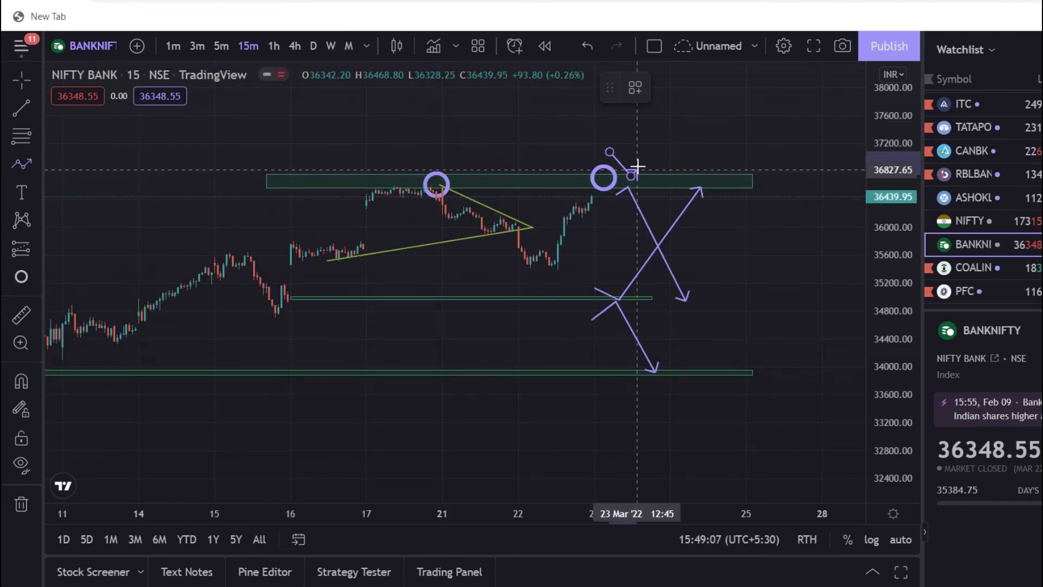
{"action": "left_click", "coordinate": [683, 92]}
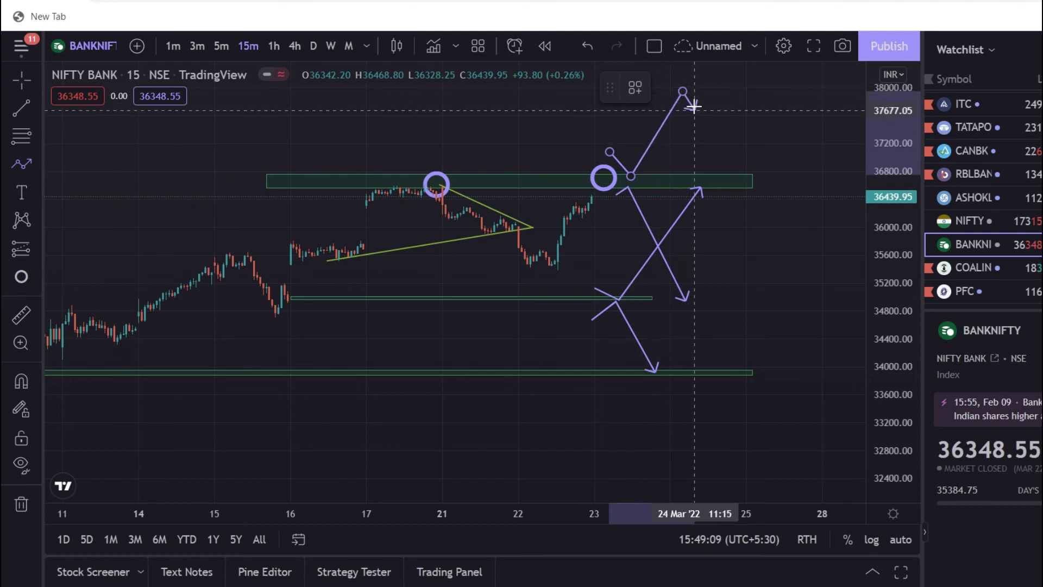
{"action": "double_click", "coordinate": [698, 77]}
{"action": "left_click", "coordinate": [710, 152]}
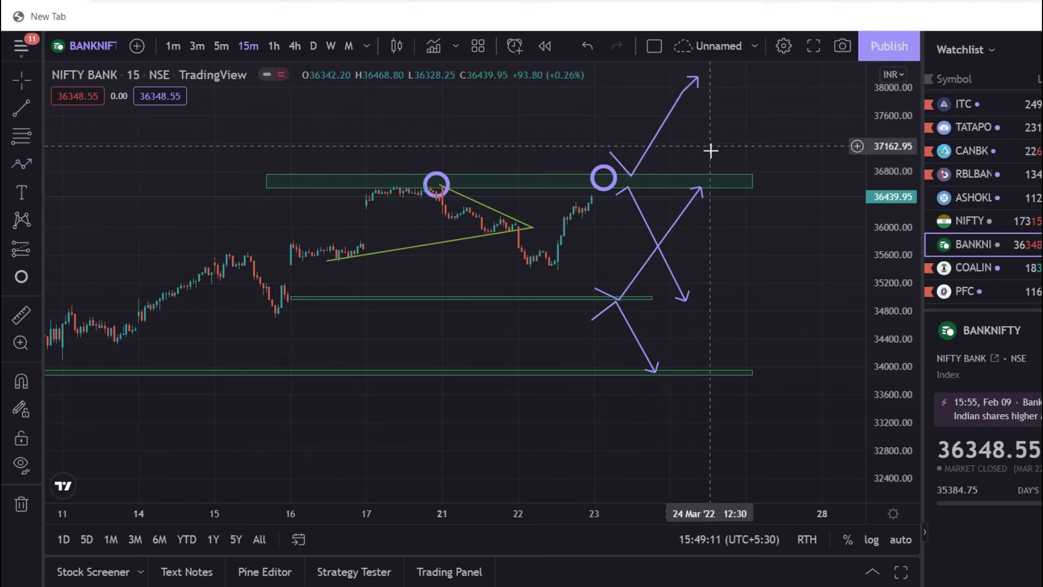
{"action": "scroll", "coordinate": [711, 152], "scroll_direction": "down", "scroll_amount": 3}
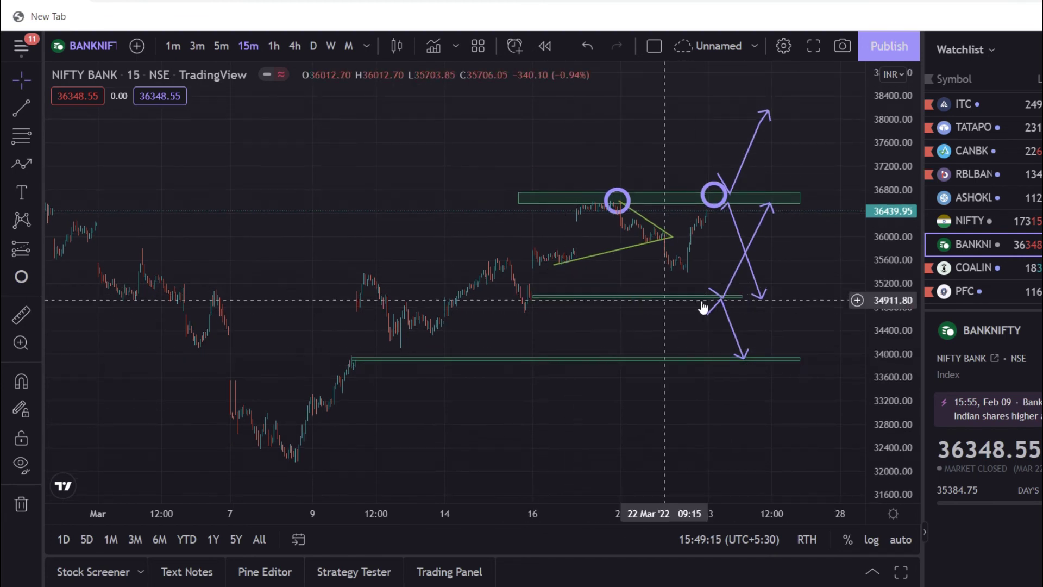
{"action": "scroll", "coordinate": [625, 334], "scroll_direction": "down", "scroll_amount": 2}
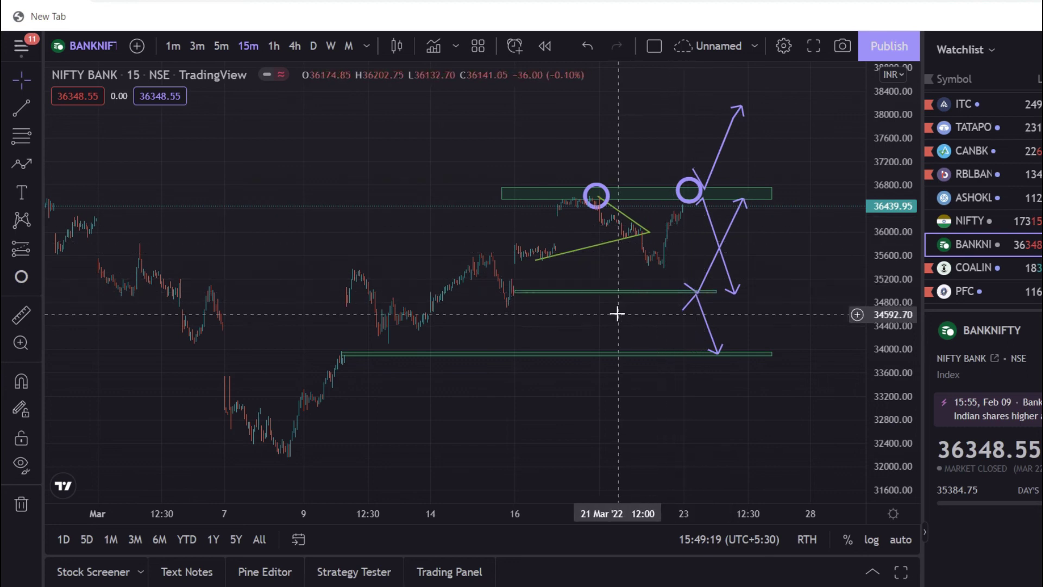
{"action": "scroll", "coordinate": [625, 305], "scroll_direction": "up", "scroll_amount": 3}
{"action": "scroll", "coordinate": [777, 326], "scroll_direction": "up", "scroll_amount": 3}
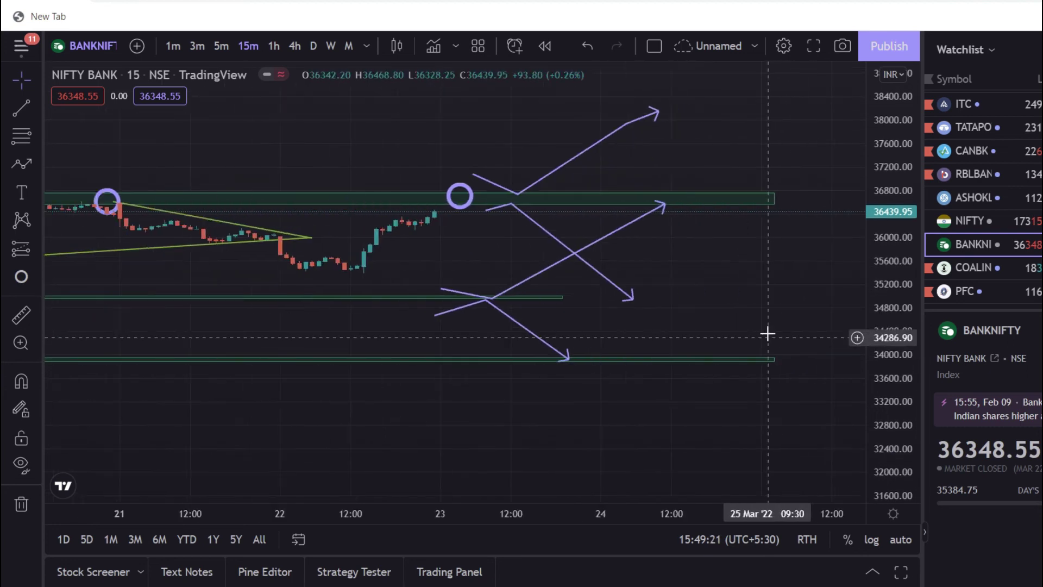
{"action": "left_click", "coordinate": [540, 190]}
{"action": "scroll", "coordinate": [739, 263], "scroll_direction": "up", "scroll_amount": 2}
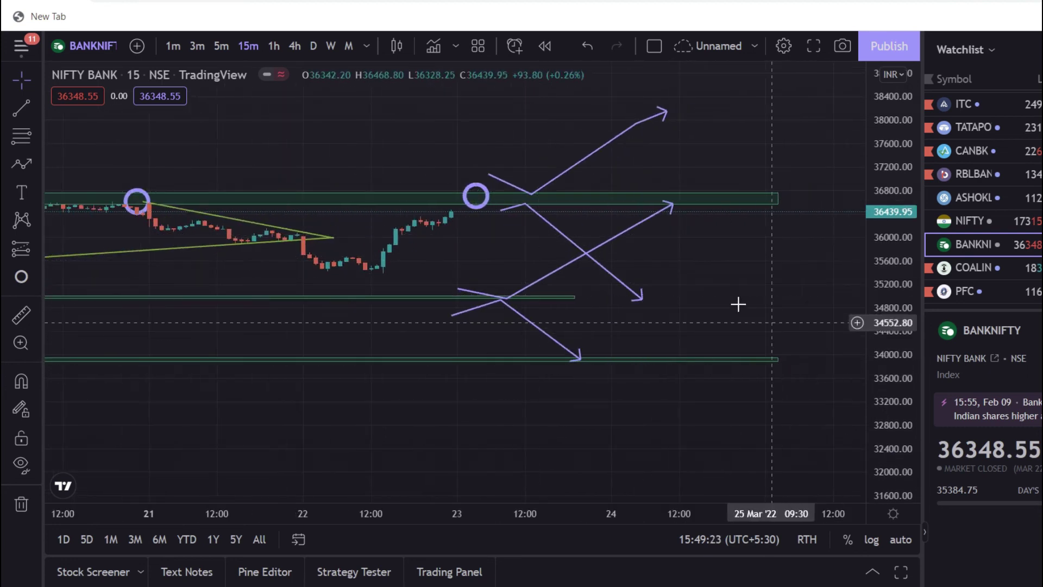
{"action": "scroll", "coordinate": [738, 303], "scroll_direction": "left", "scroll_amount": 2}
{"action": "scroll", "coordinate": [620, 261], "scroll_direction": "down", "scroll_amount": 2}
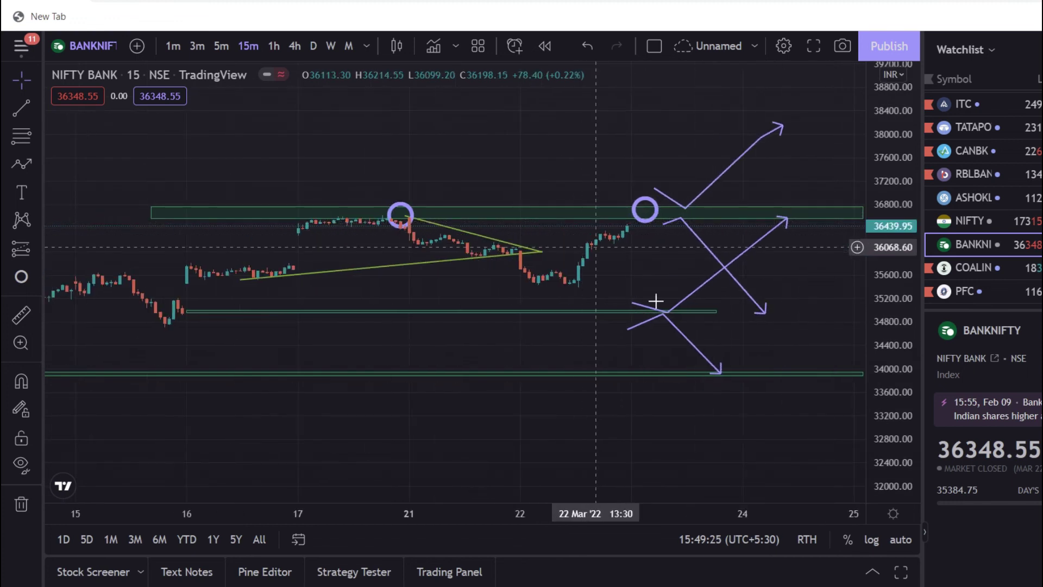